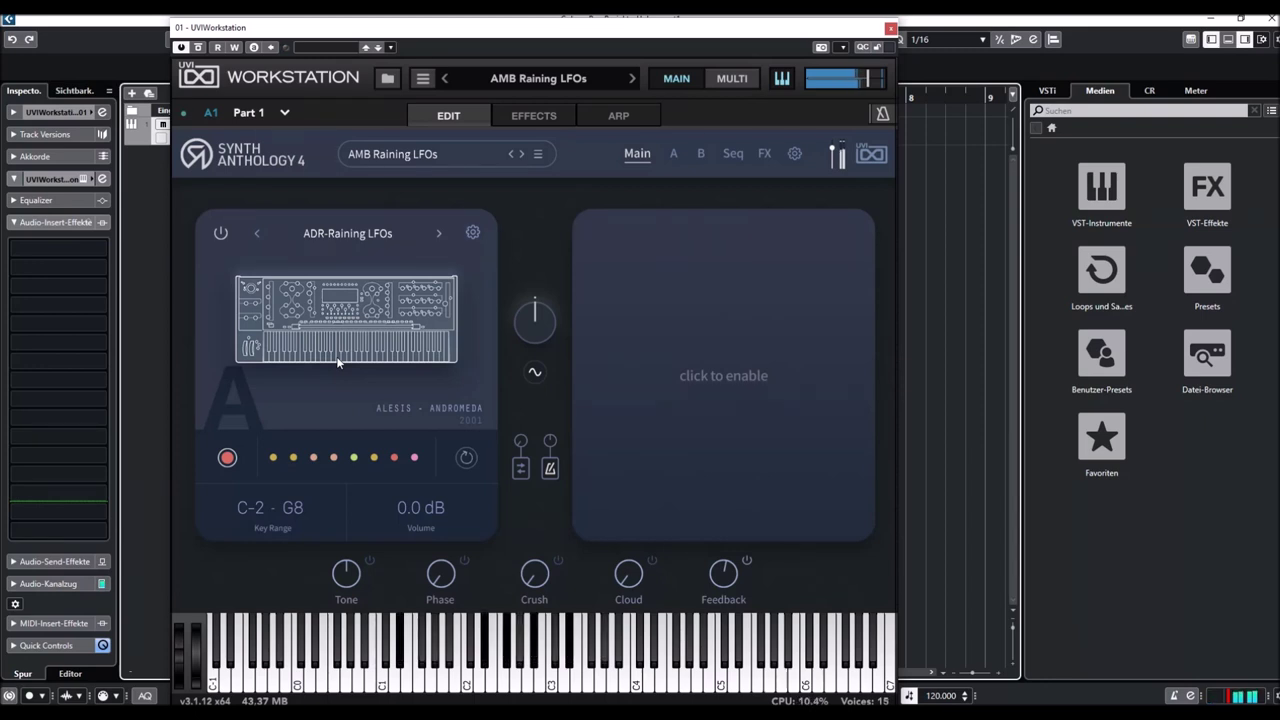
Step: Audition the Andromeda ambient and bell presets in order, from AMB Singing LFO through BEL New Analog Bell
click(631, 79)
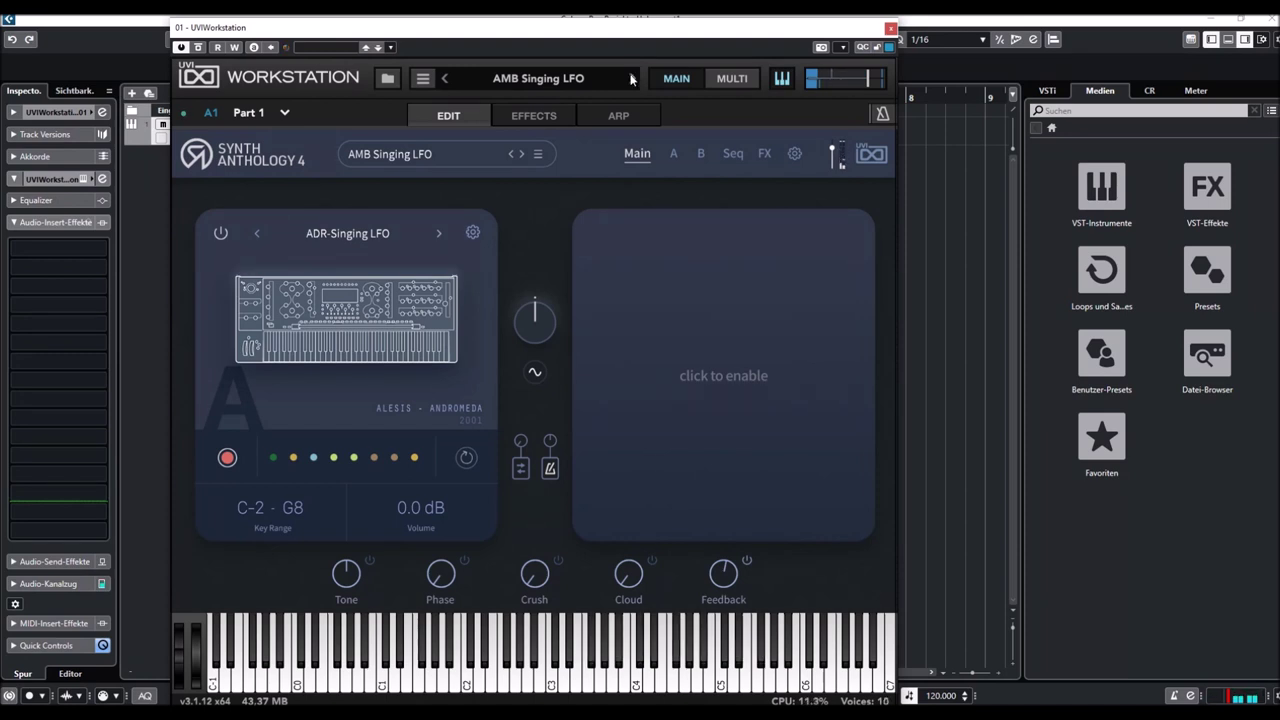
click(631, 78)
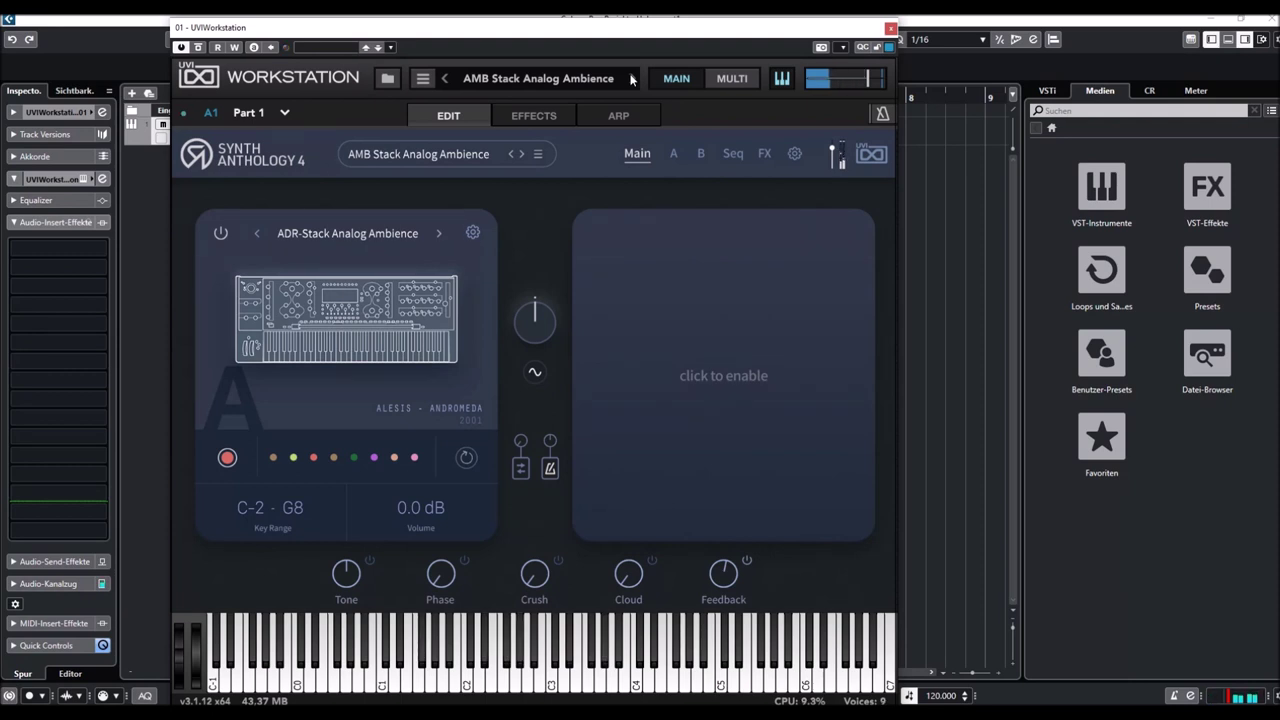
click(633, 79)
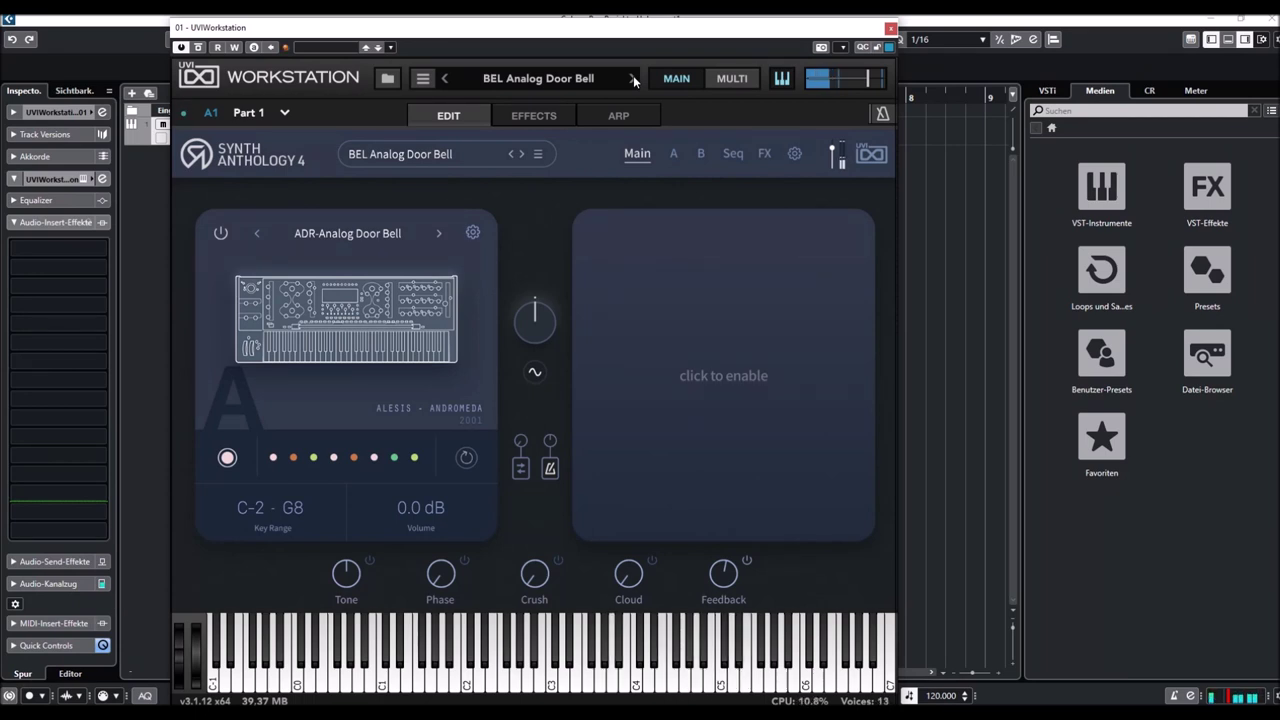
click(633, 78)
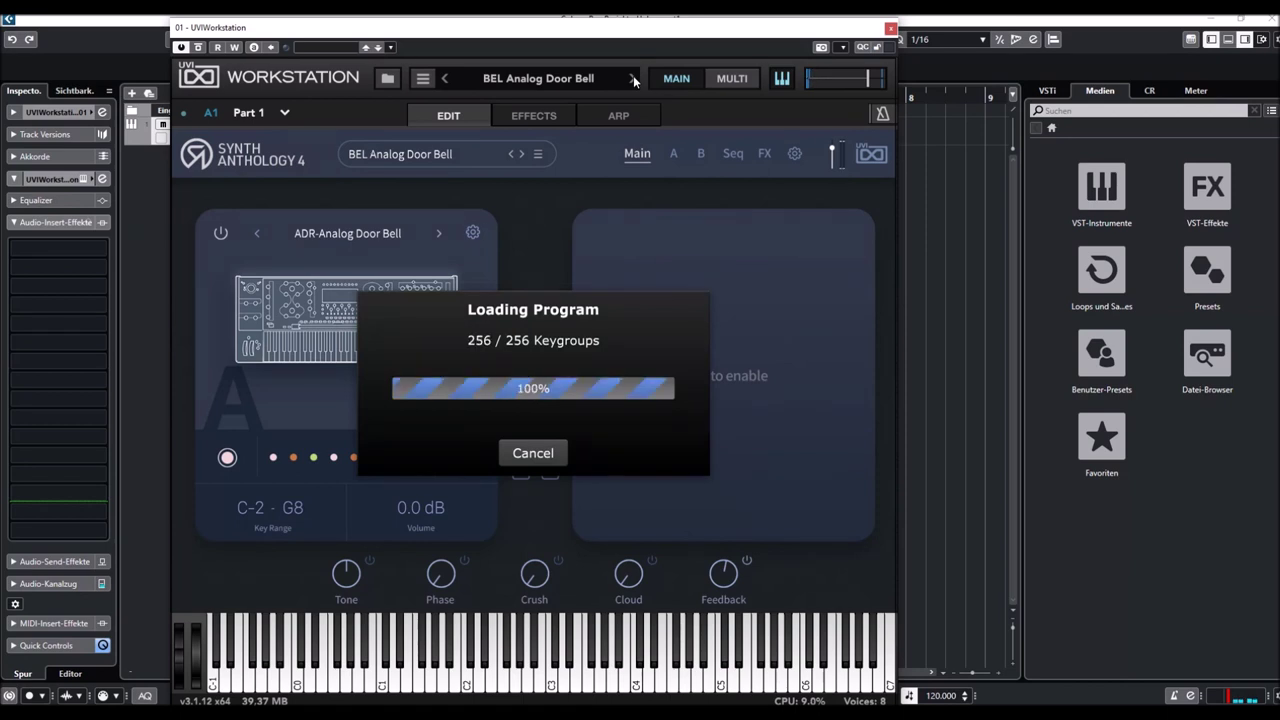
click(633, 78)
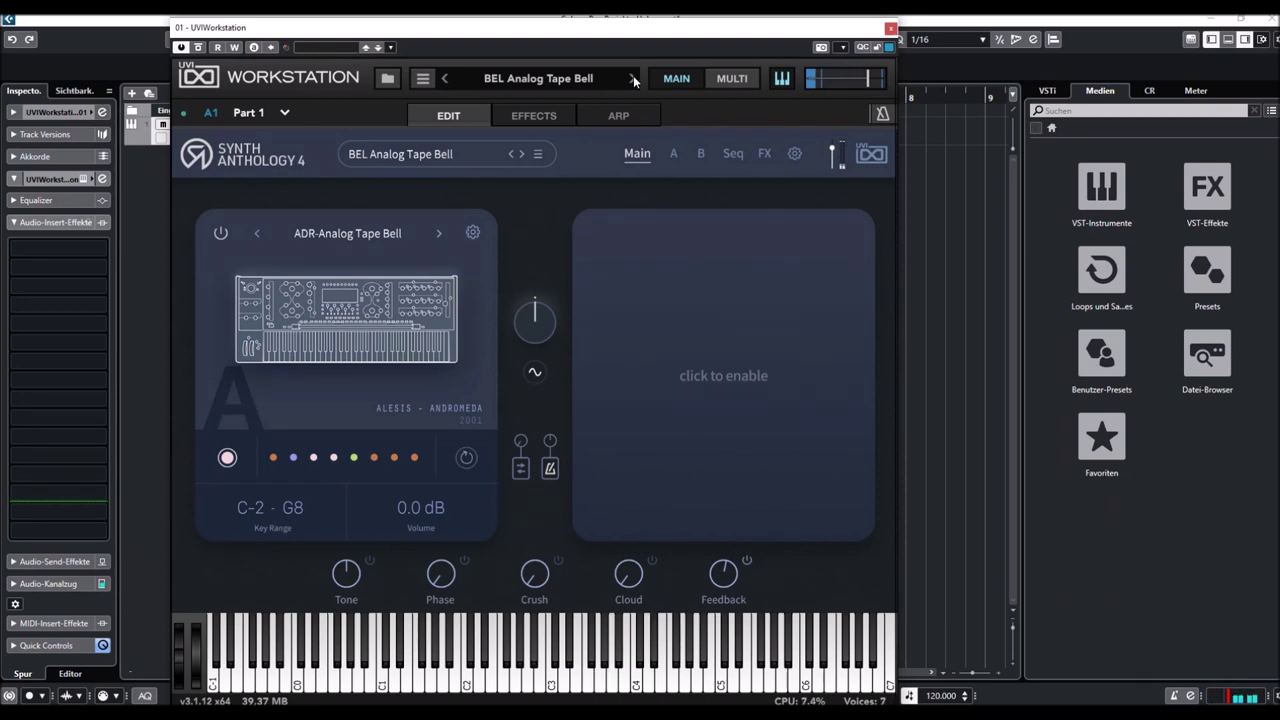
click(633, 79)
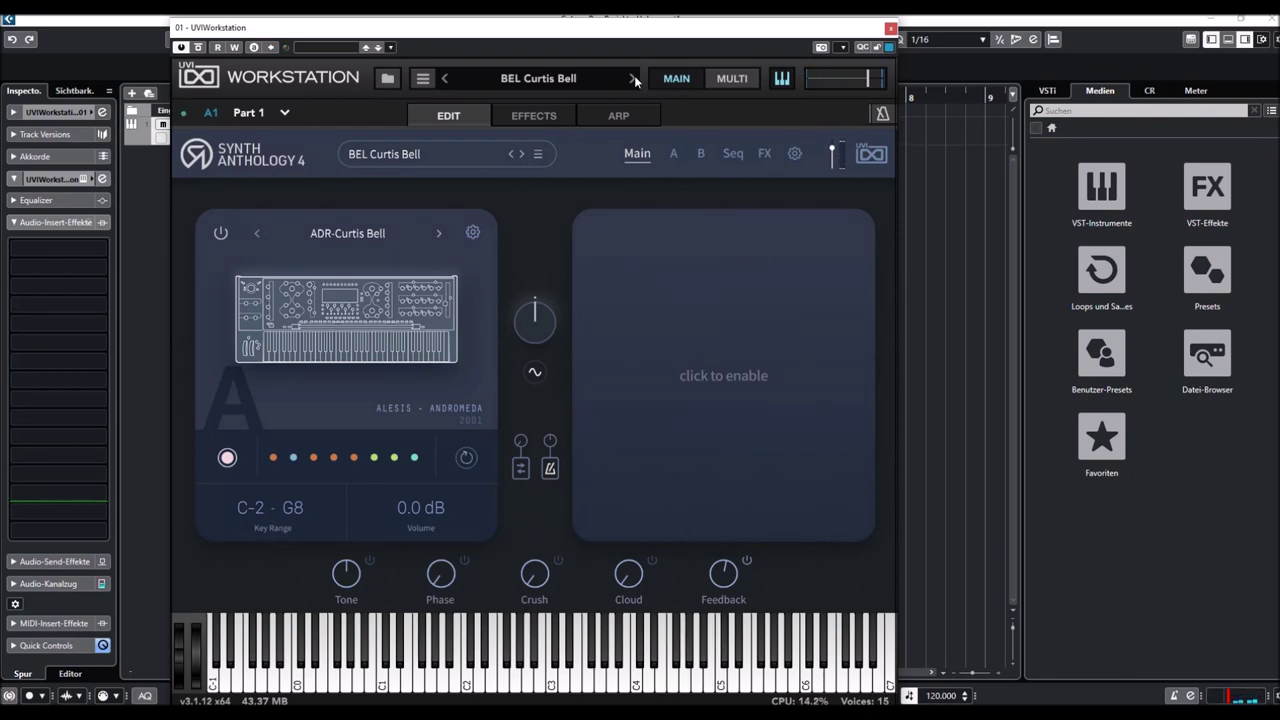
click(633, 78)
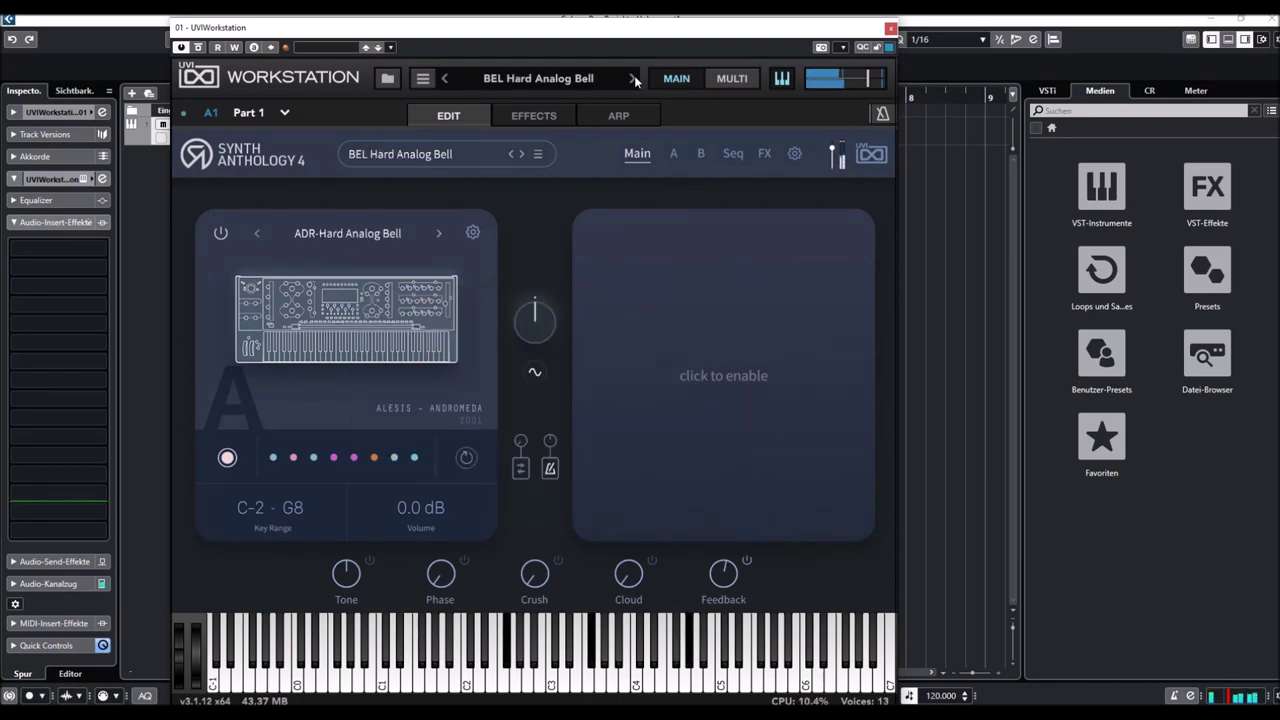
click(633, 79)
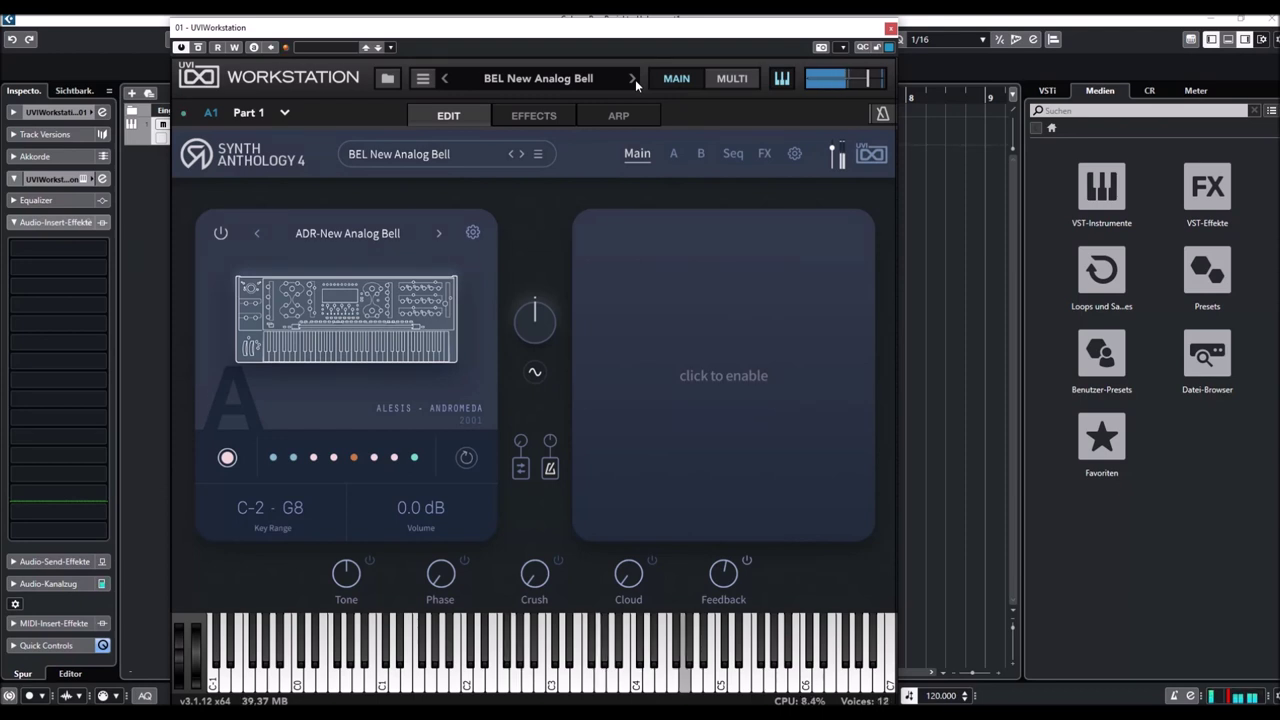
Step: Load BRS New Analog Brass 2 from the ALESIS - Andromeda preset list, and advance to BRS New Analog Brass 3
click(551, 82)
scroll(772, 243, down, 3)
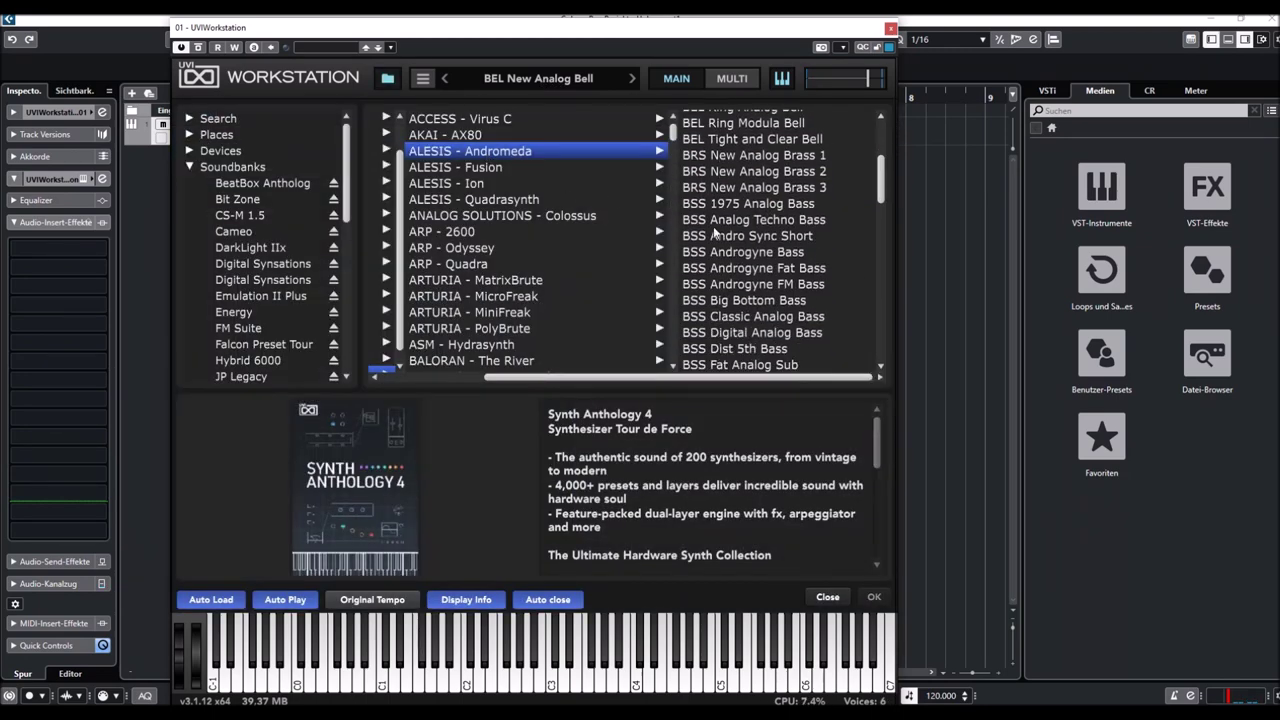
click(723, 171)
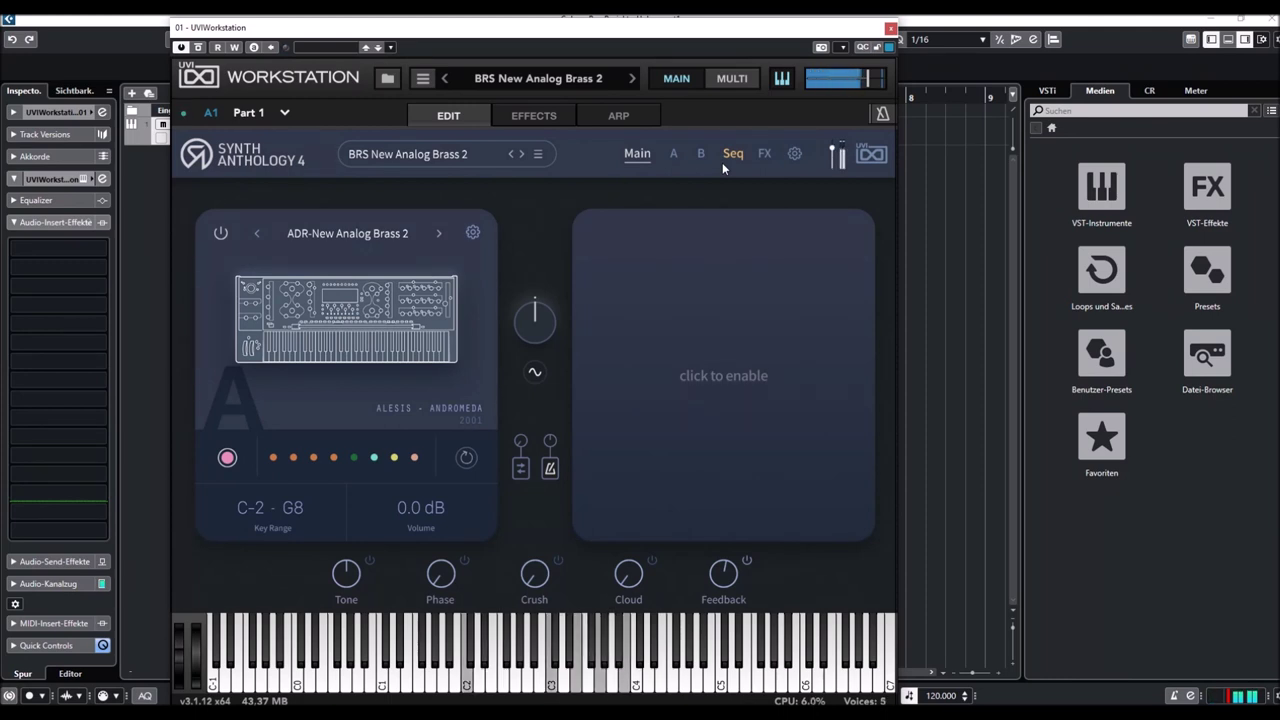
click(522, 154)
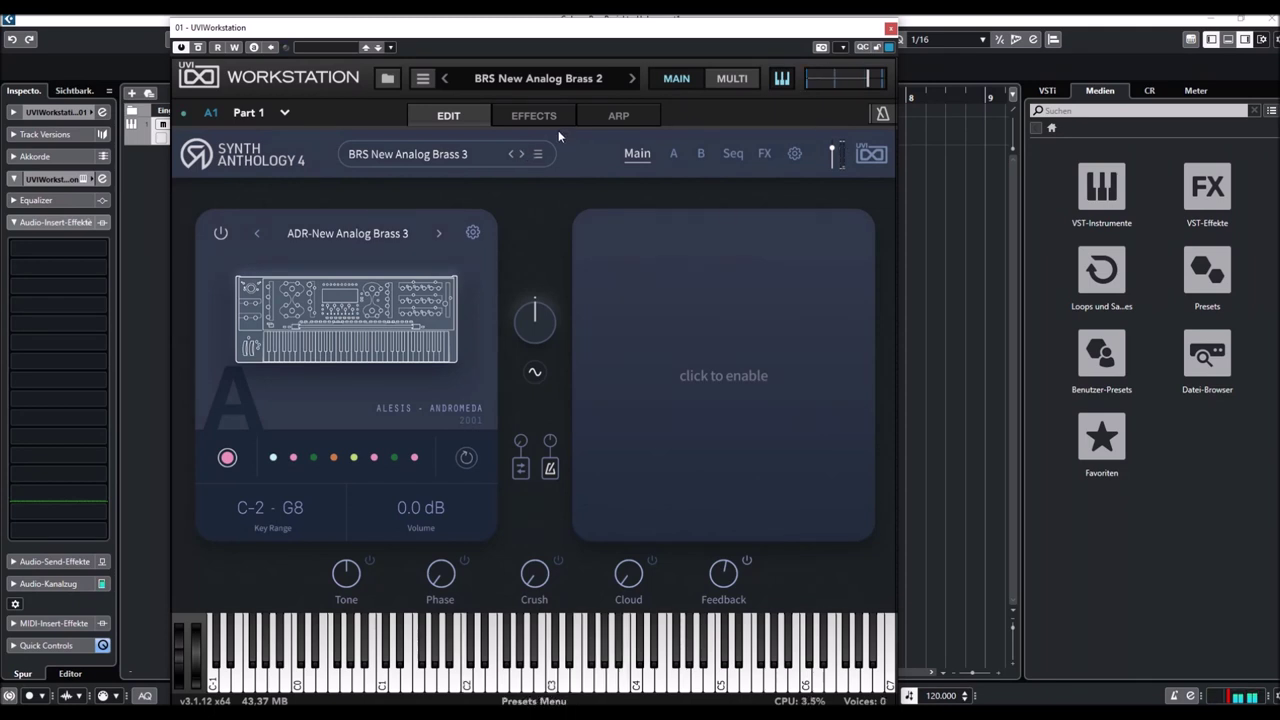
click(631, 79)
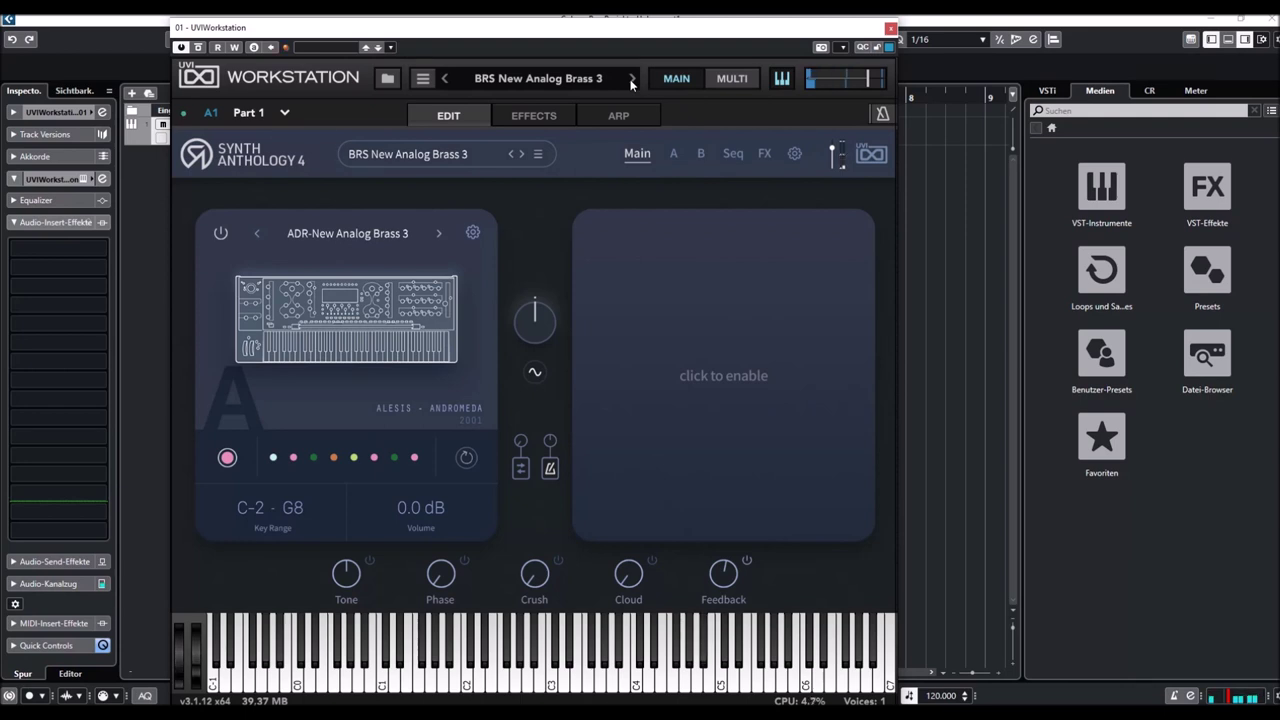
Step: Advance to the bass presets BSS 1975 Analog Bass and BSS Analog Techno Bass, and hide the on-screen keyboard
click(631, 79)
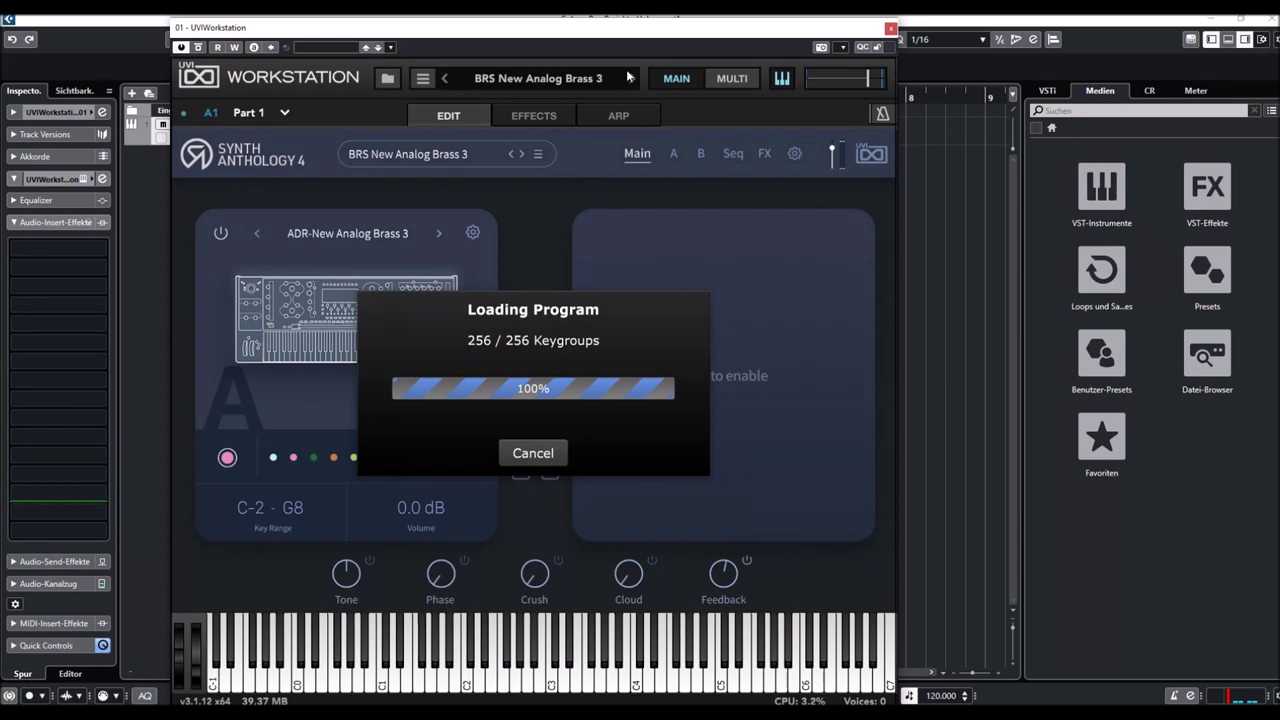
click(628, 77)
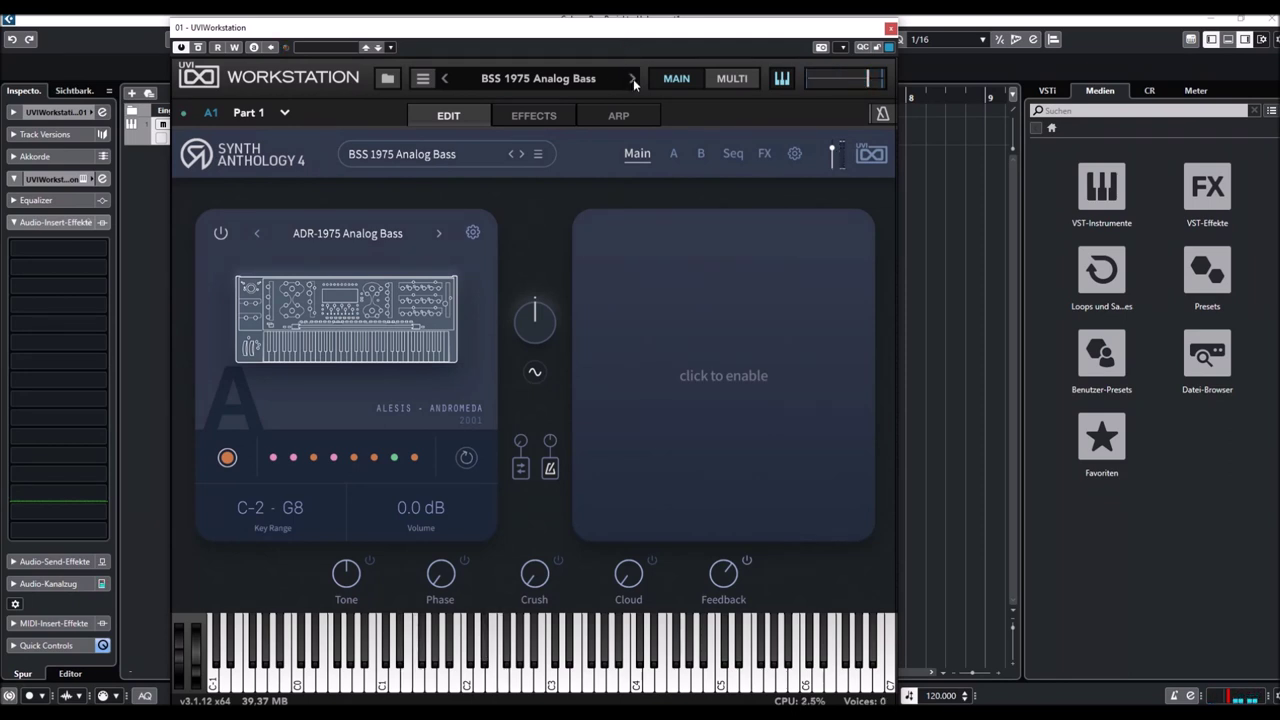
click(633, 79)
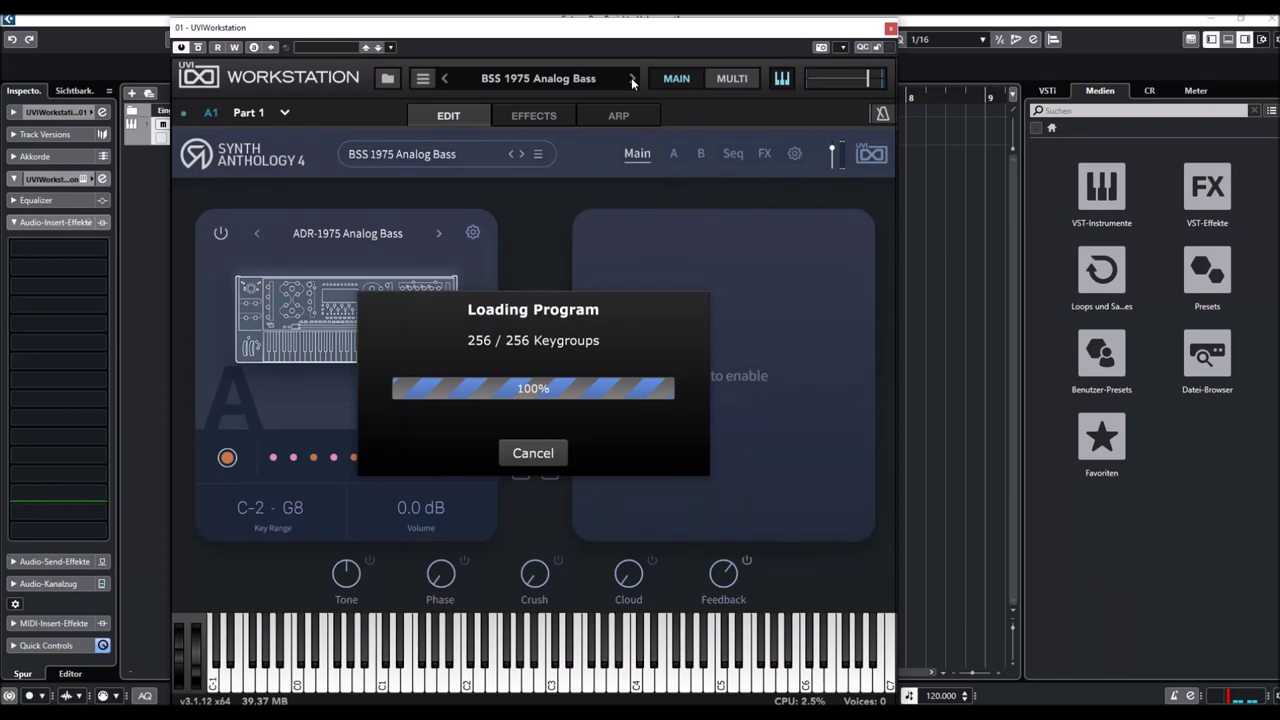
click(779, 80)
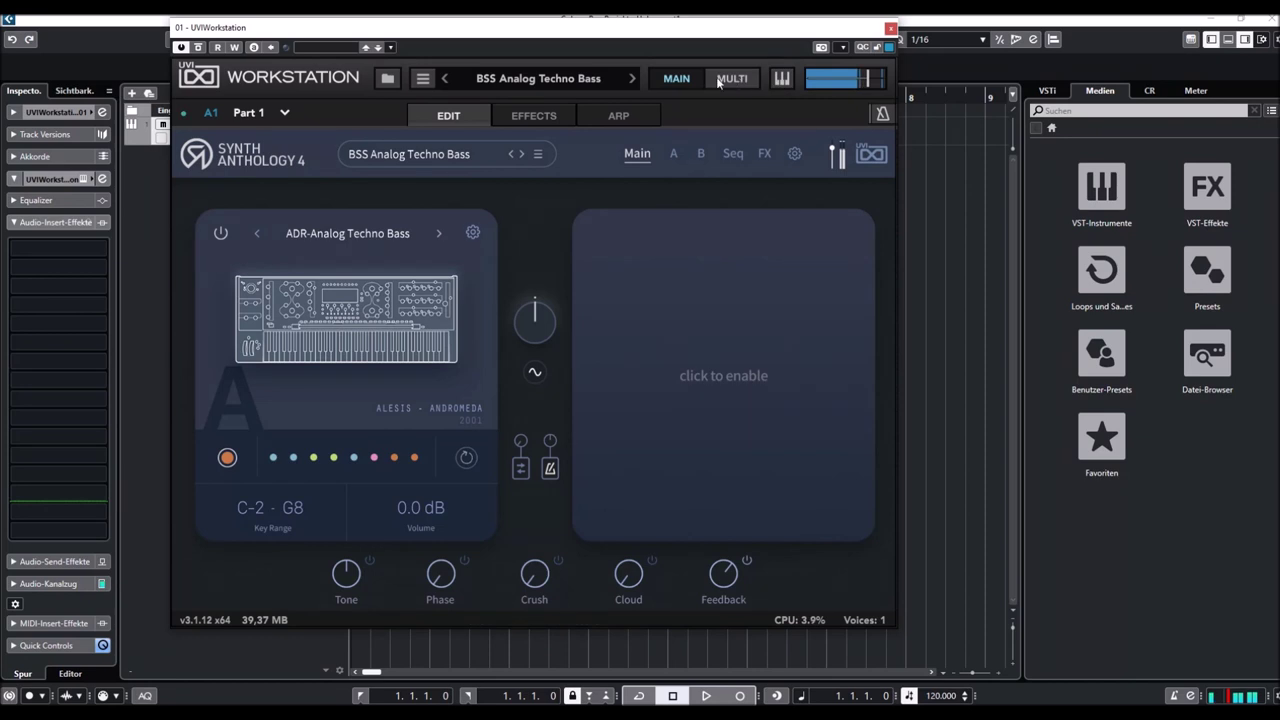
Step: Audition the bass presets BSS Andro Sync Short, BSS Androgyne Bass and BSS Androgyne Fat Bass in order
click(633, 79)
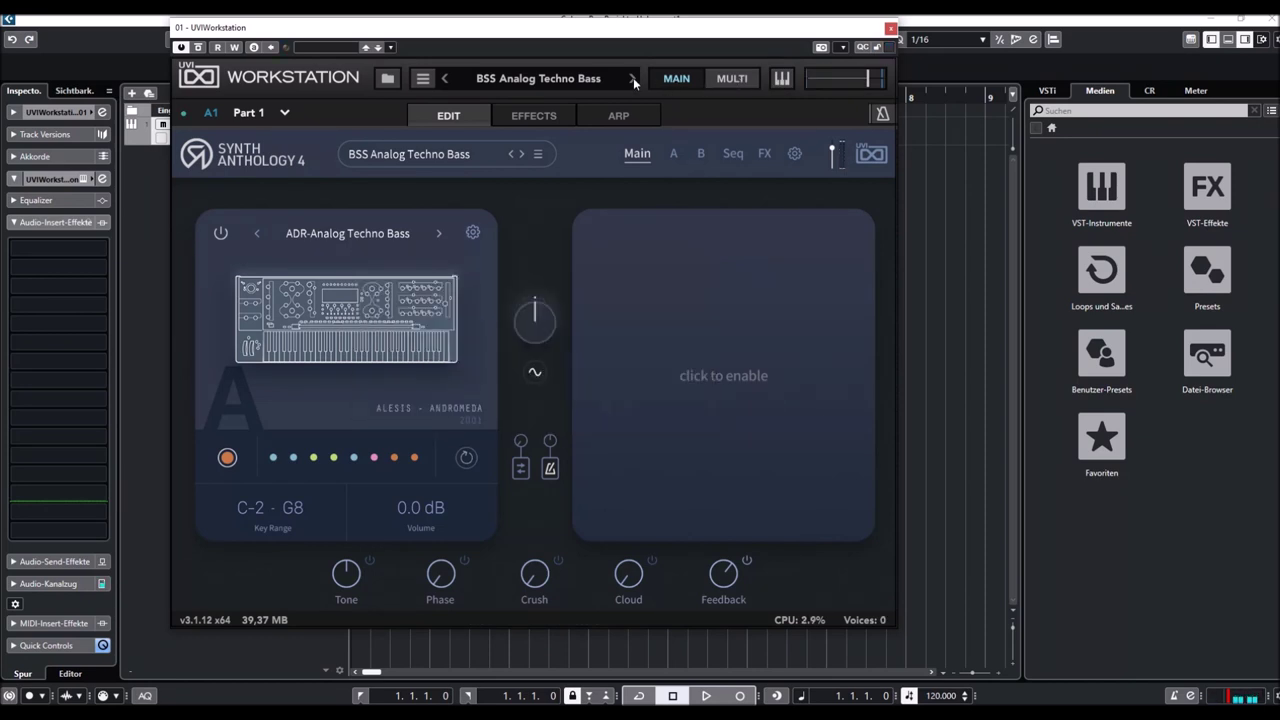
click(633, 79)
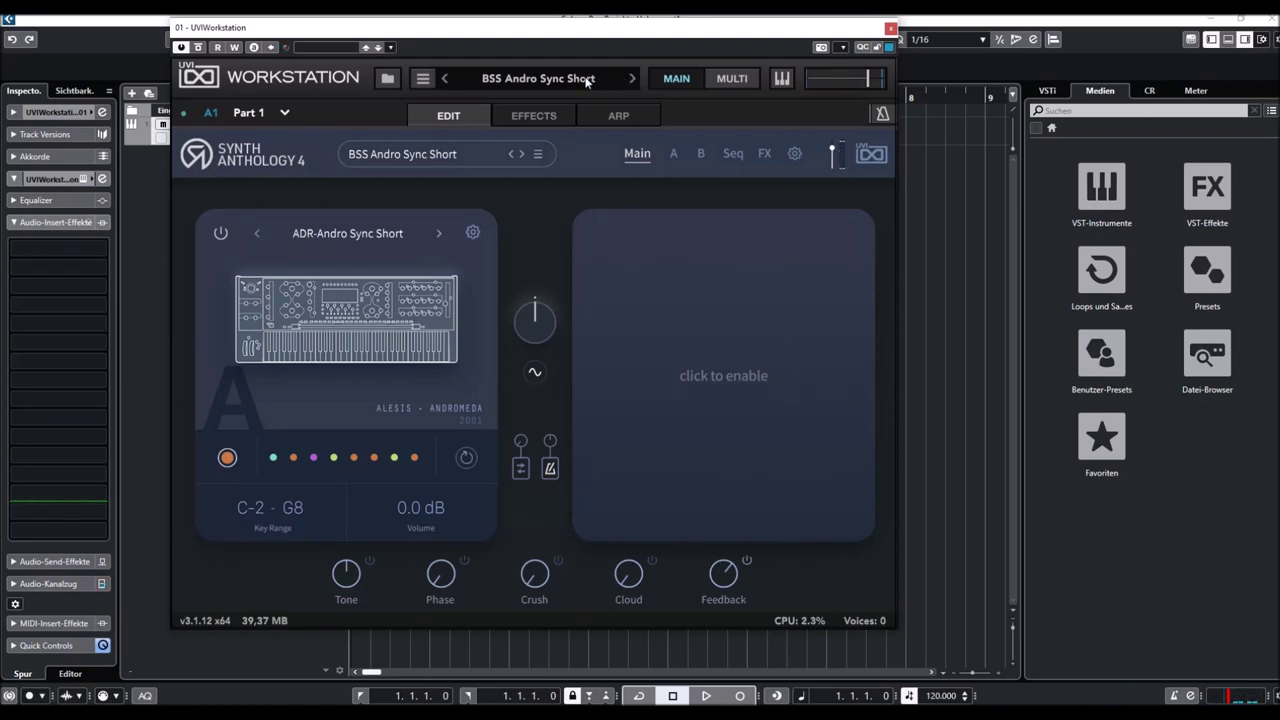
click(631, 79)
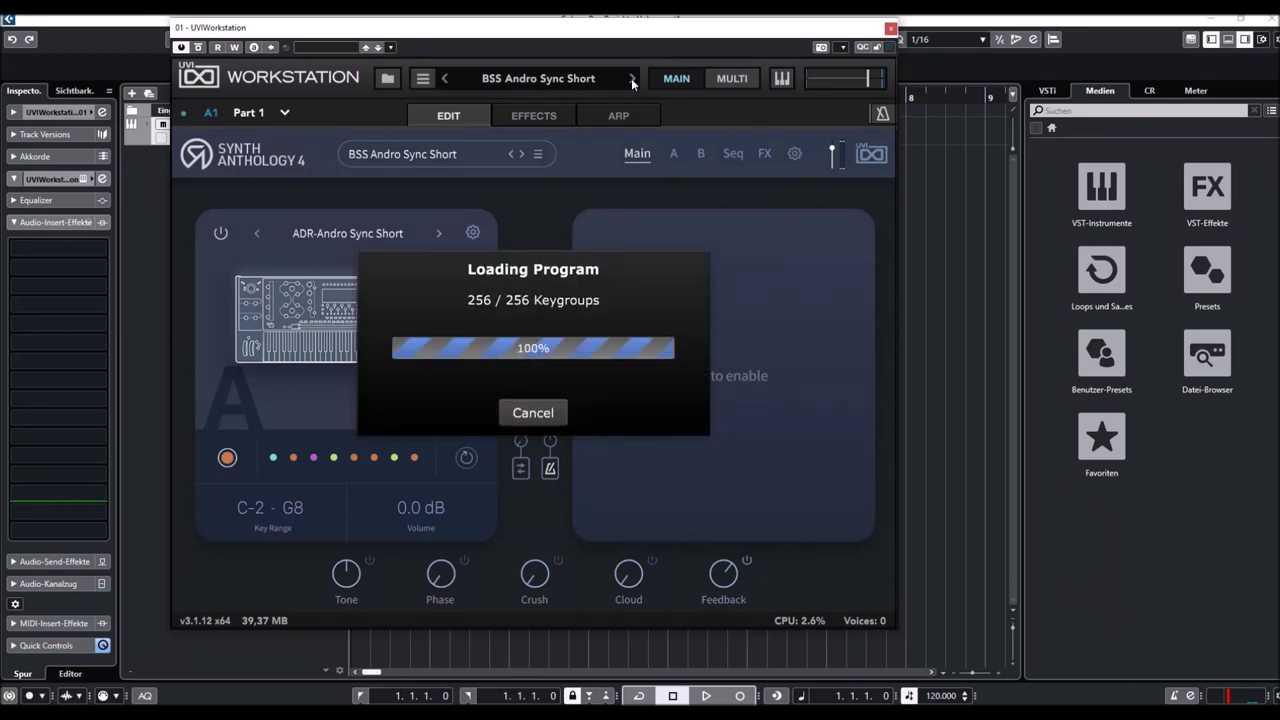
click(631, 80)
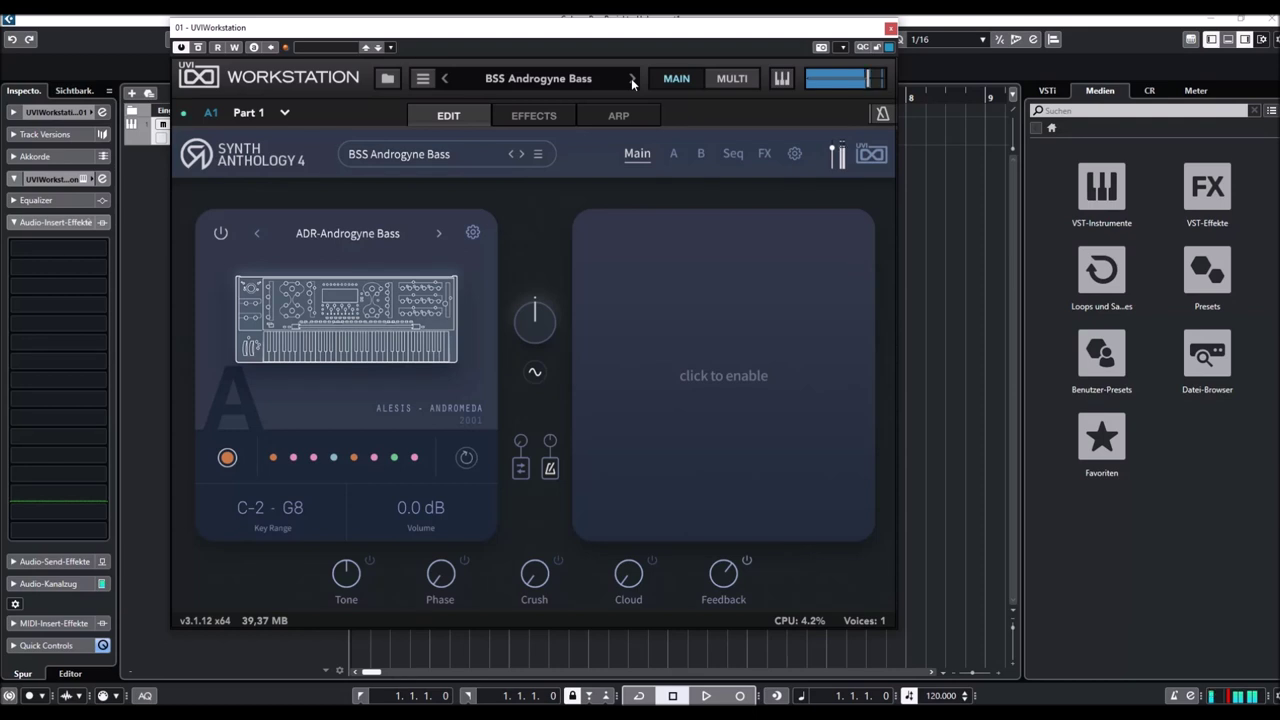
click(632, 80)
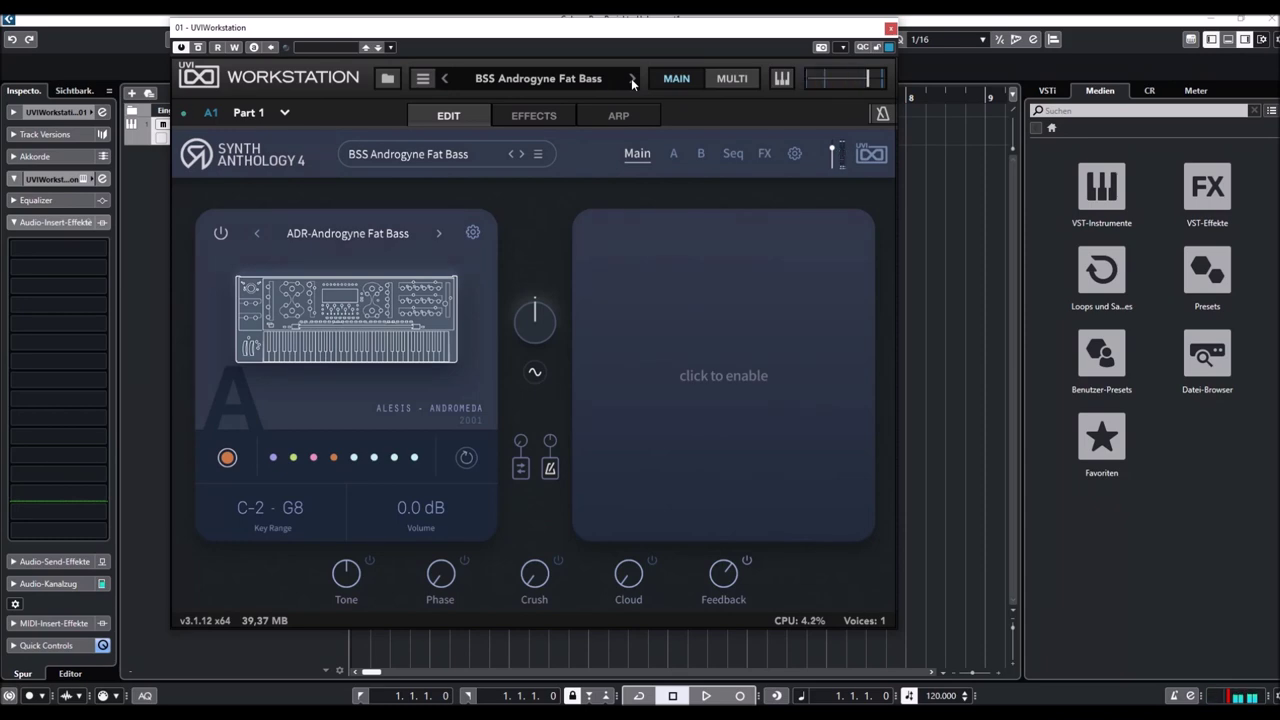
Step: Load BSS Androgyne FM Bass from the preset browser and audition the following bass presets through BSS Digital Analog Bass
click(387, 78)
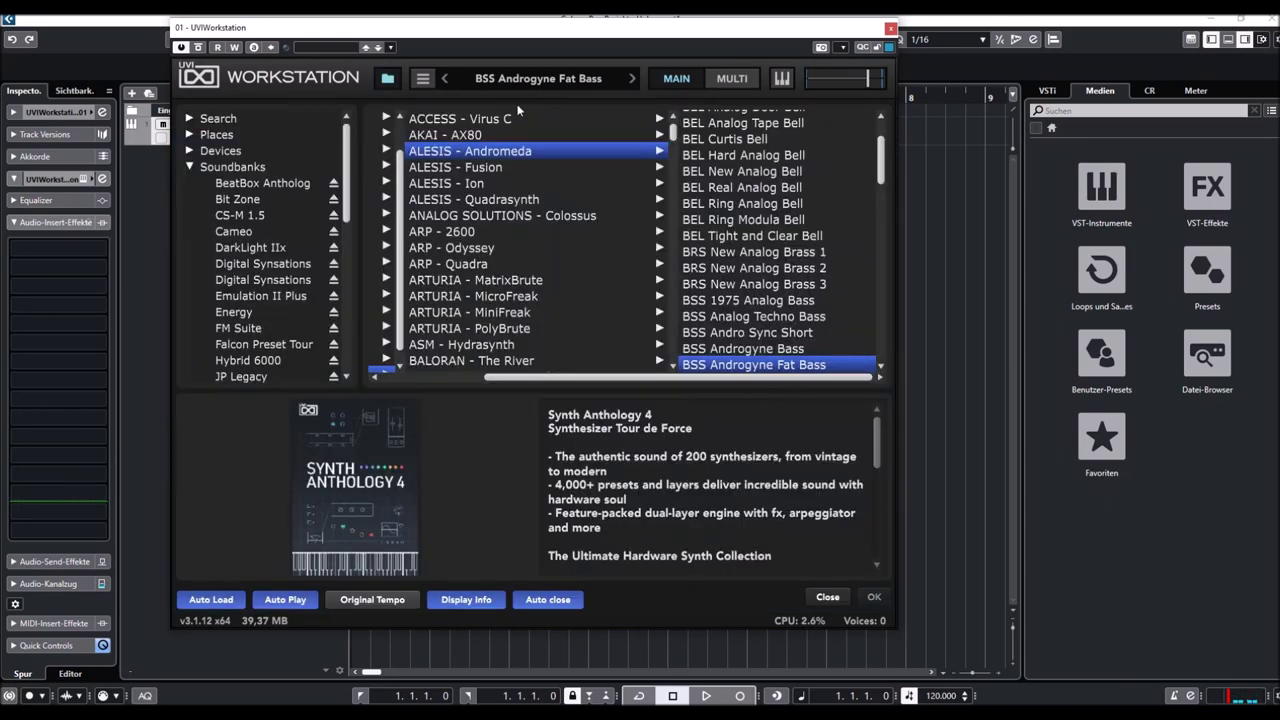
scroll(748, 224, down, 5)
click(736, 175)
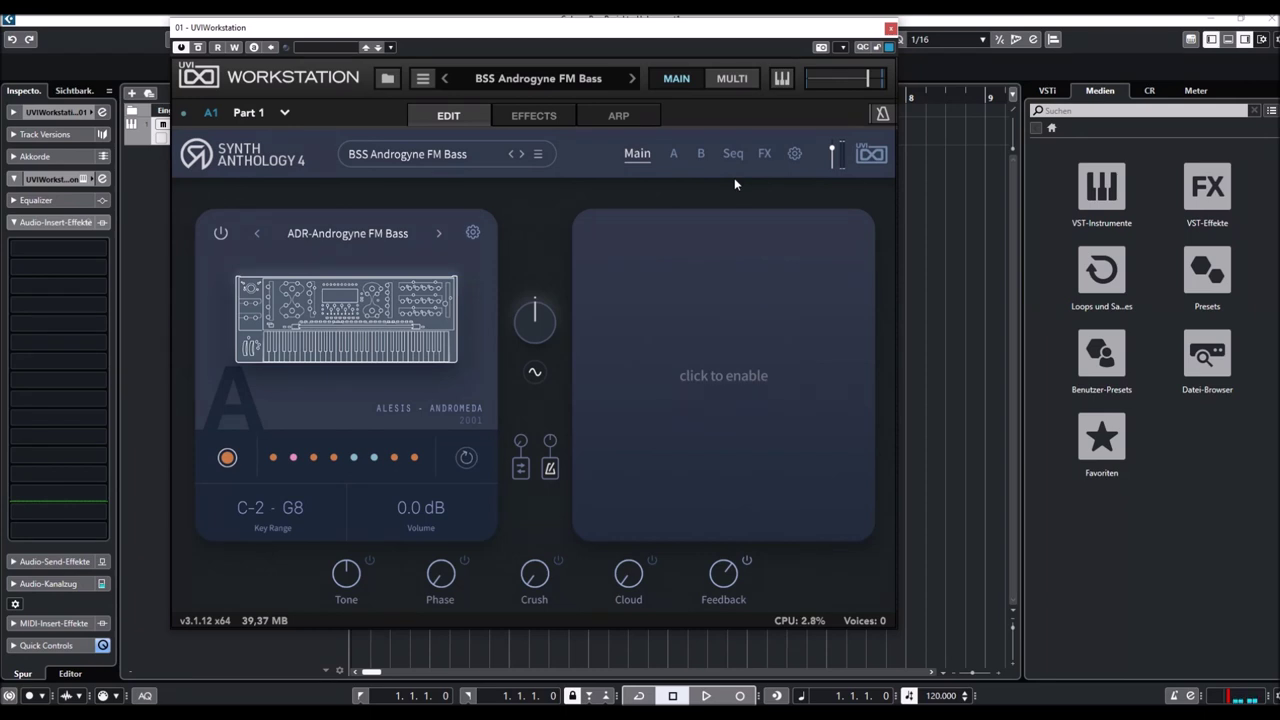
click(632, 78)
click(632, 78)
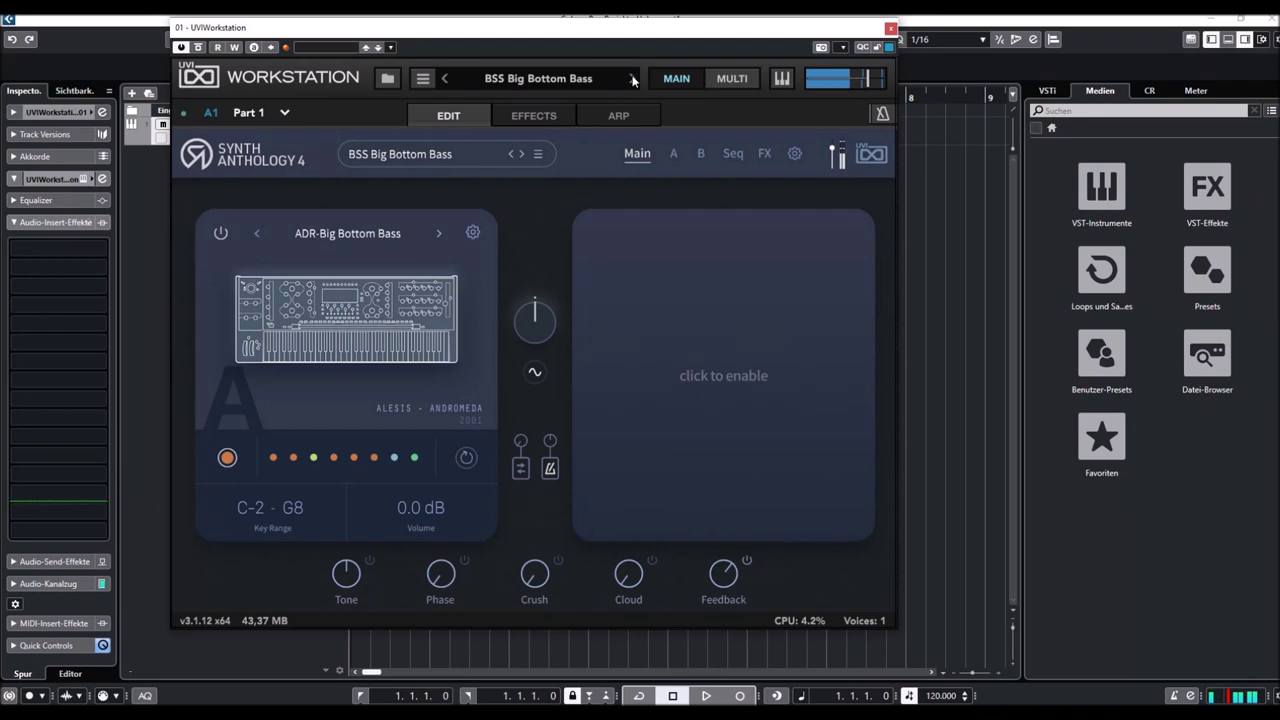
click(632, 78)
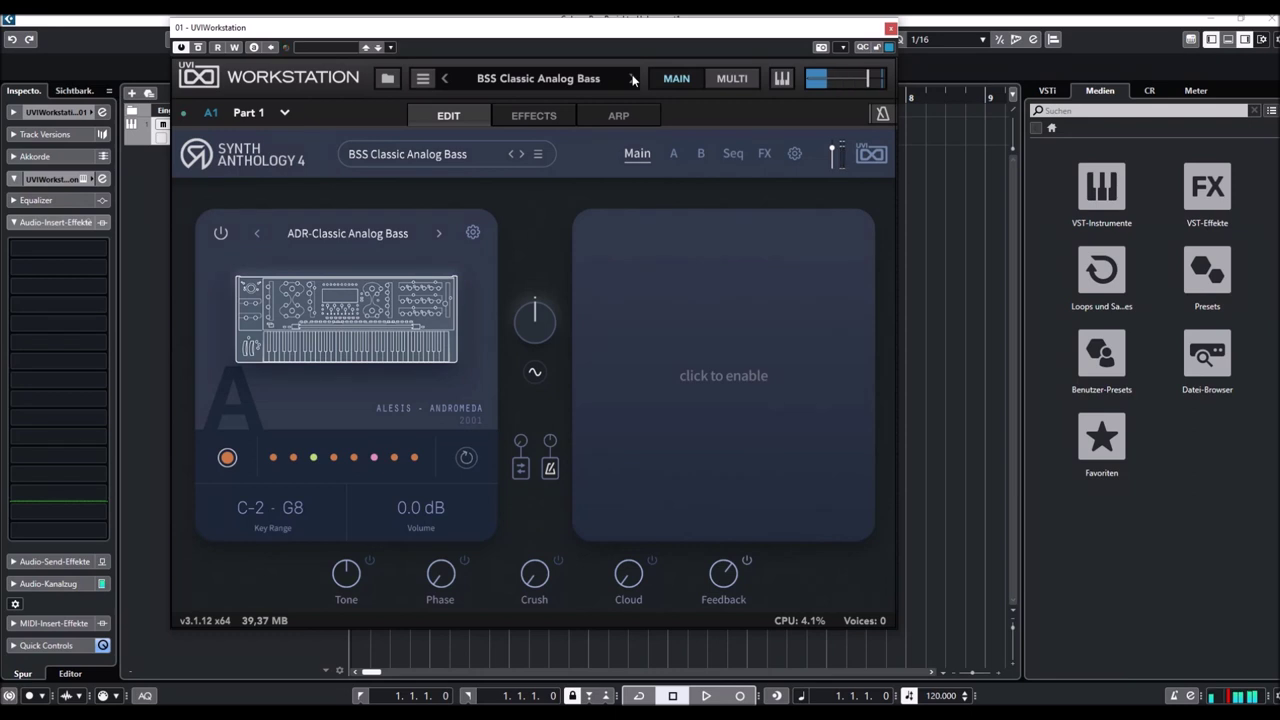
click(632, 78)
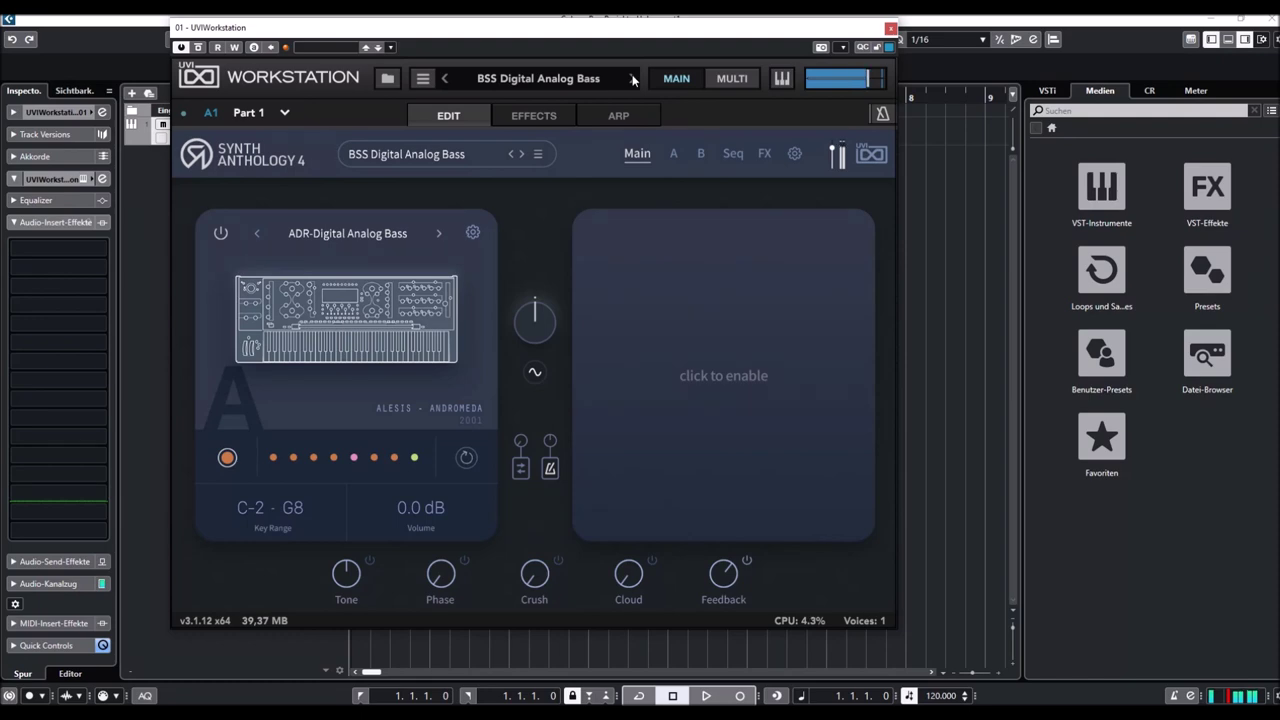
Step: Load KEY Analog Piano Brass from the preset browser and audition the following key presets through KEY Techno Stab
click(541, 79)
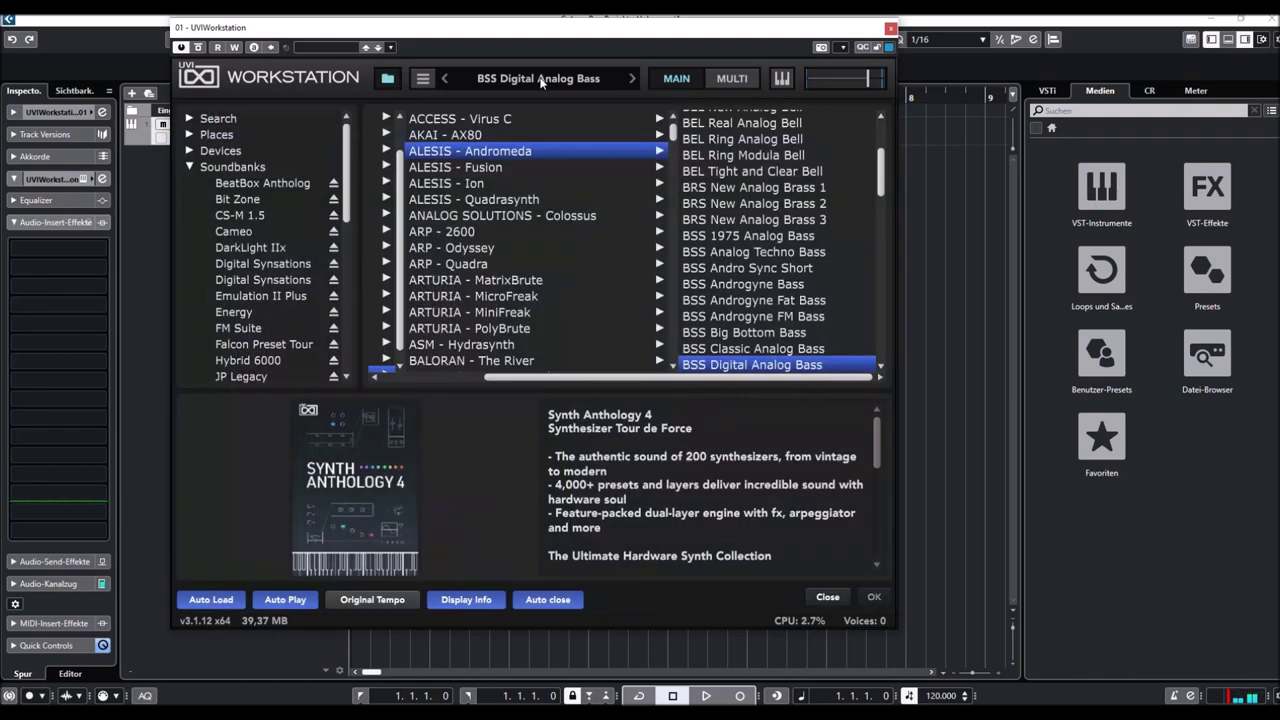
scroll(699, 256, down, 2)
scroll(812, 290, down, 3)
scroll(780, 240, up, 3)
scroll(778, 238, down, 3)
click(727, 297)
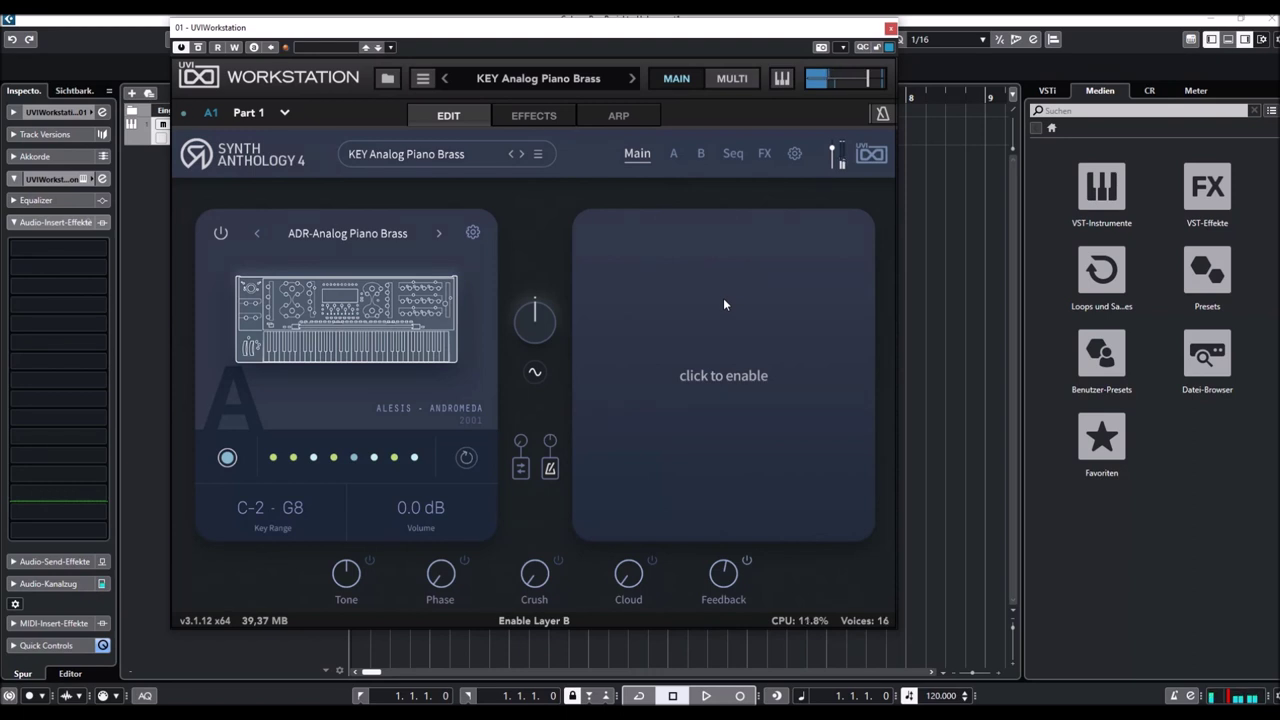
click(633, 80)
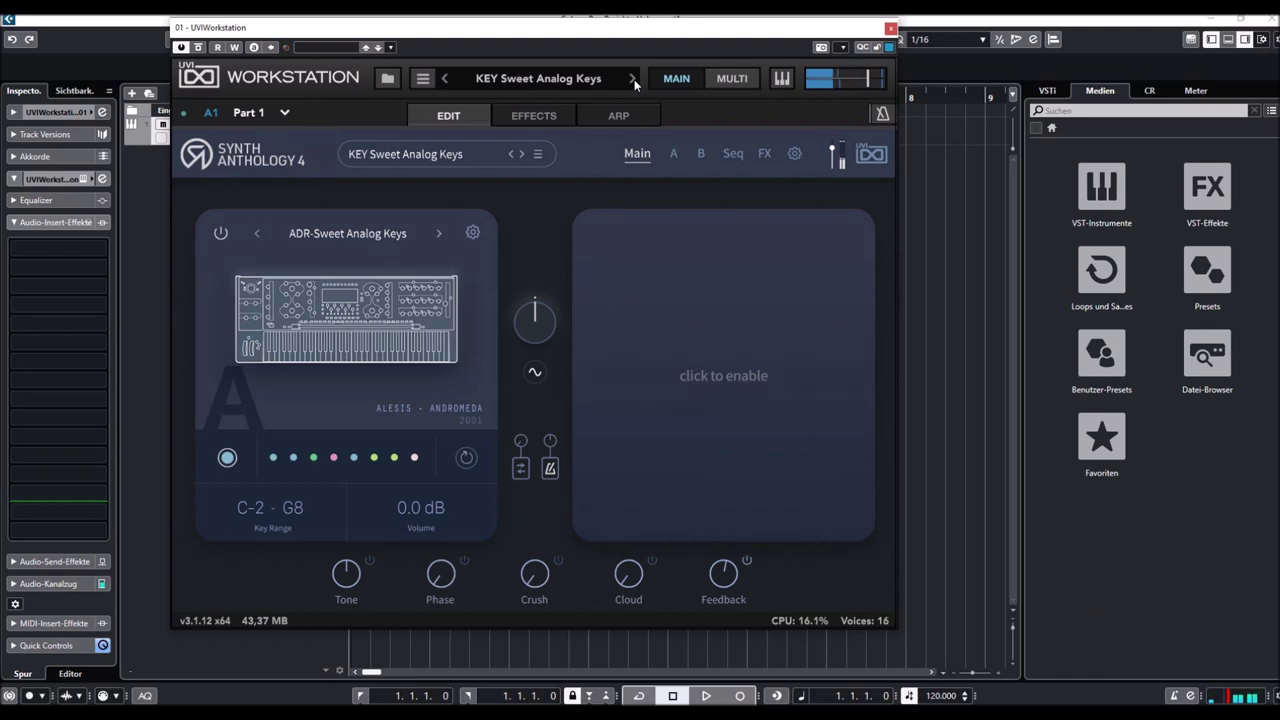
click(632, 79)
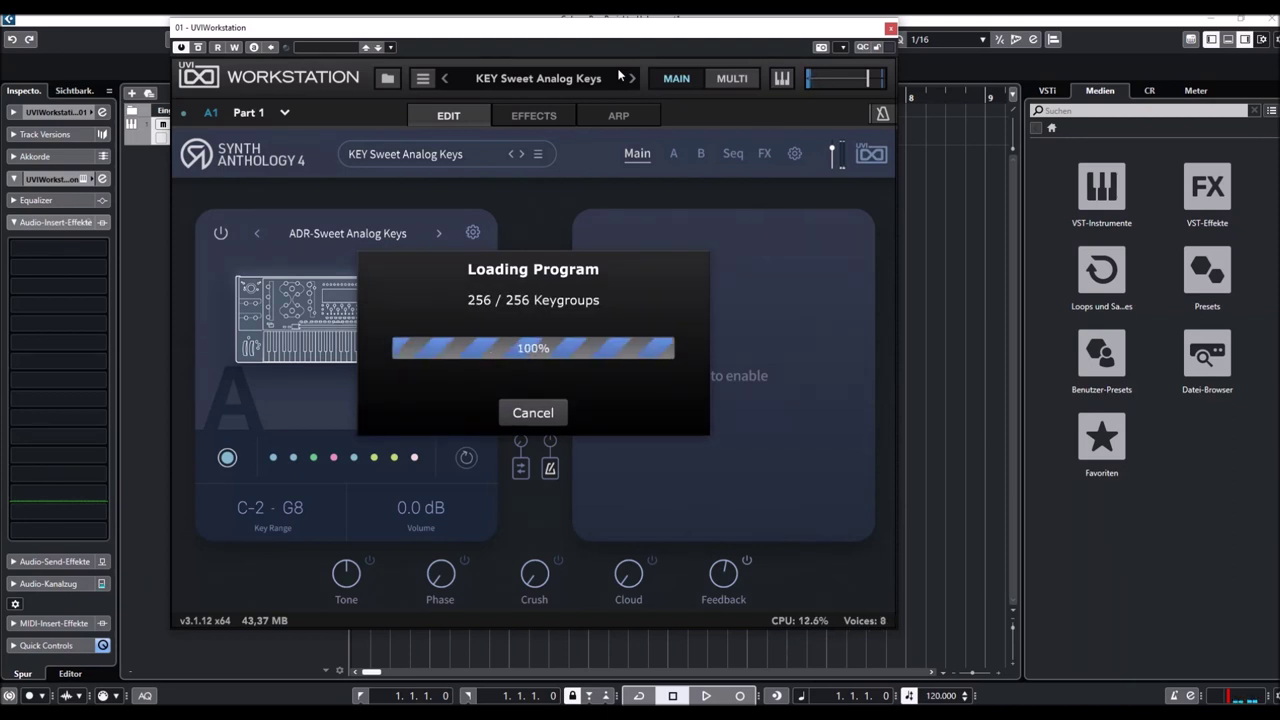
click(620, 77)
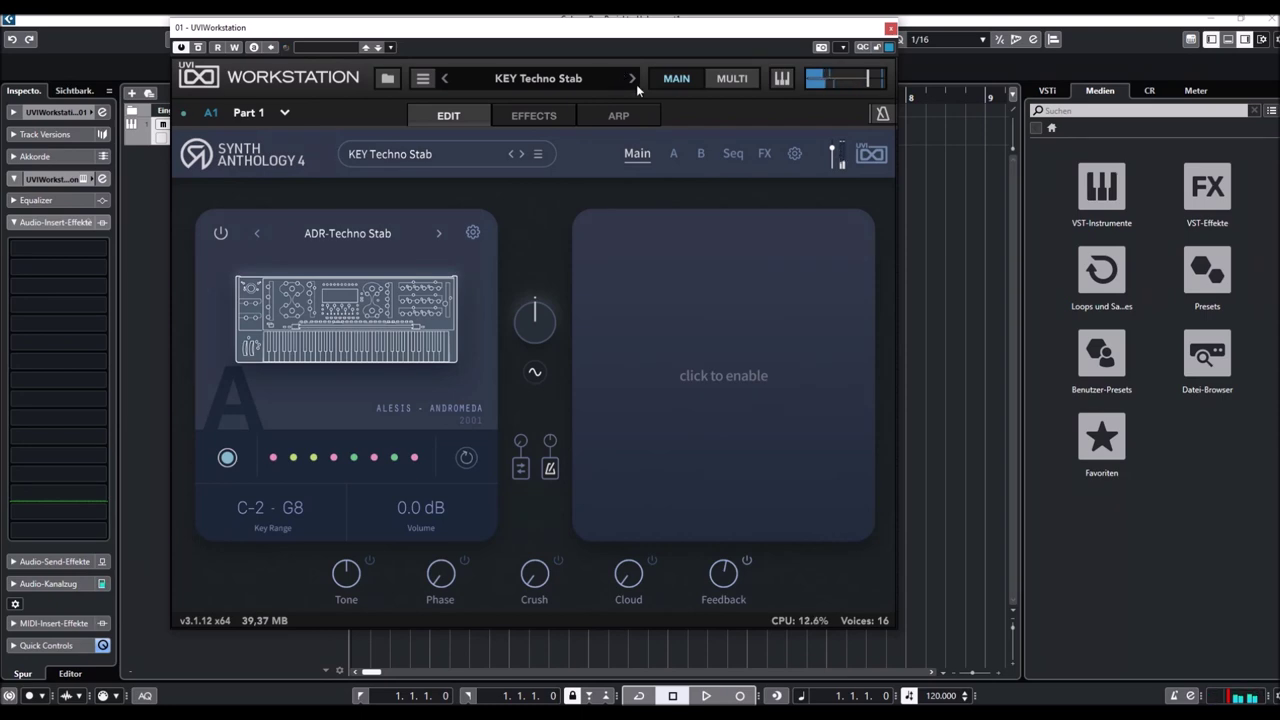
Step: Load LD Analog Shakuashi from the preset browser and audition the following lead presets through LD Androgyne Lead 1
scroll(712, 315, down, 6)
scroll(750, 290, up, 4)
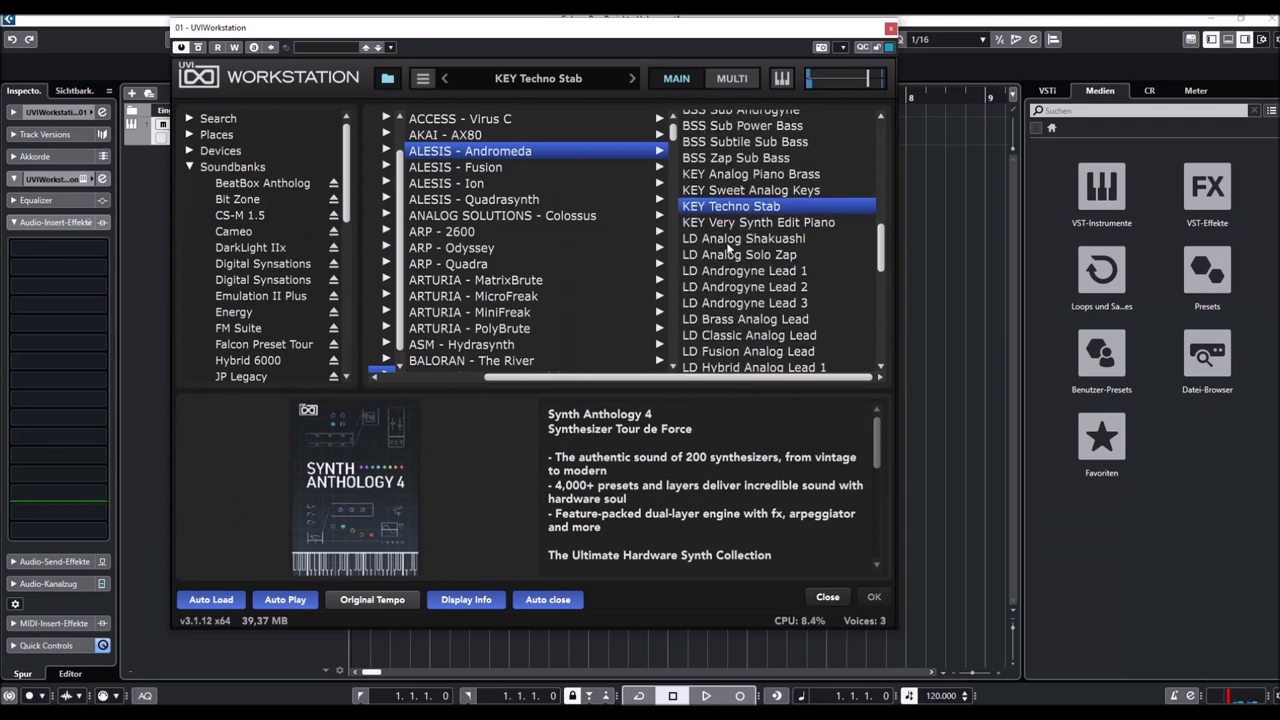
click(729, 243)
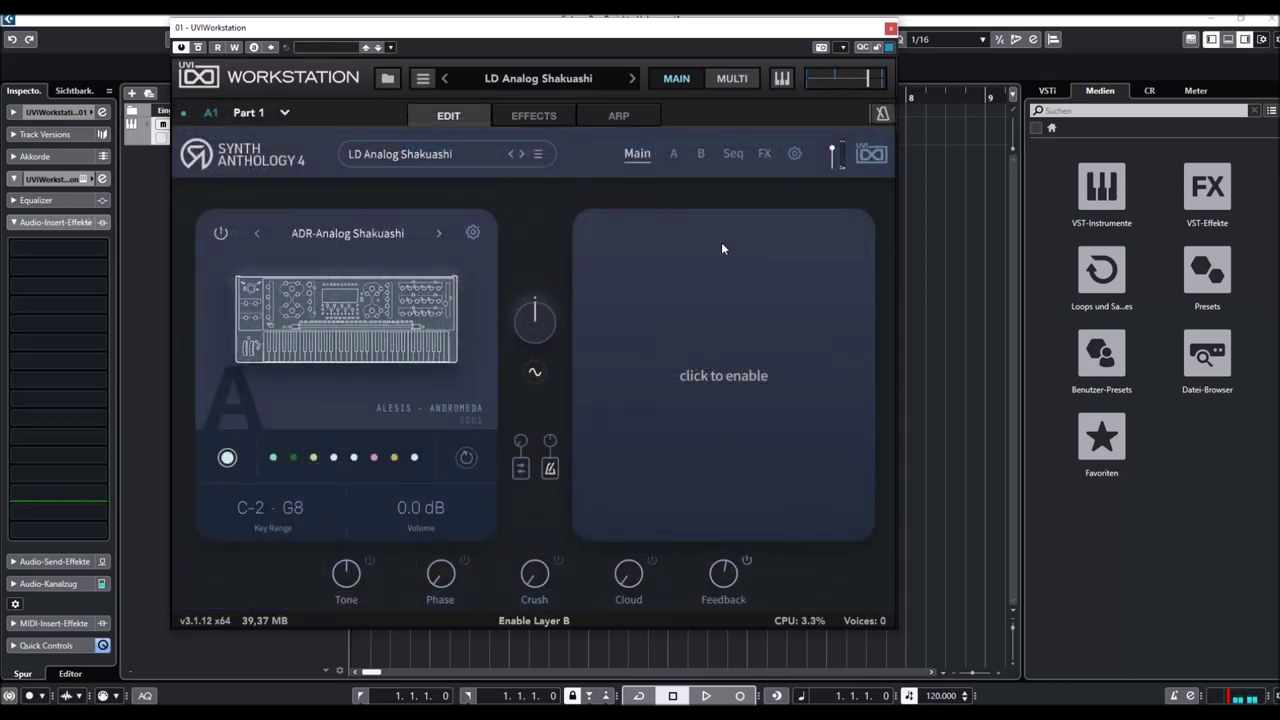
click(632, 79)
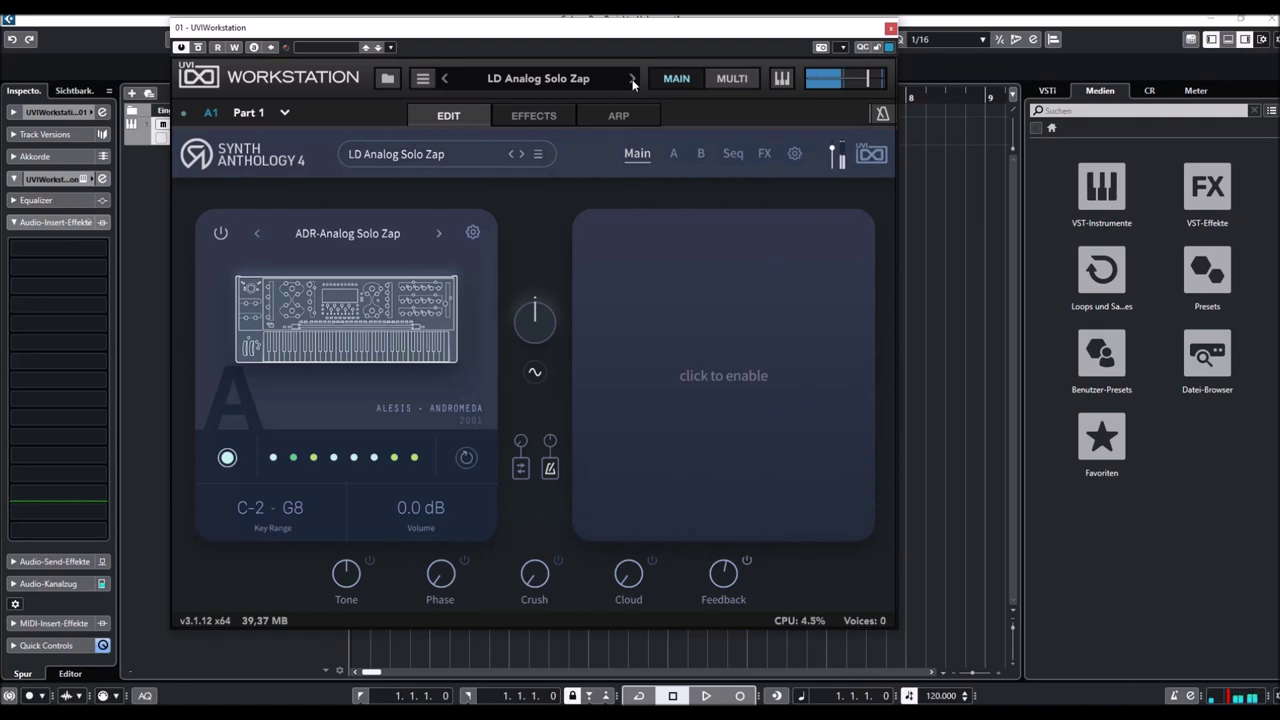
click(632, 80)
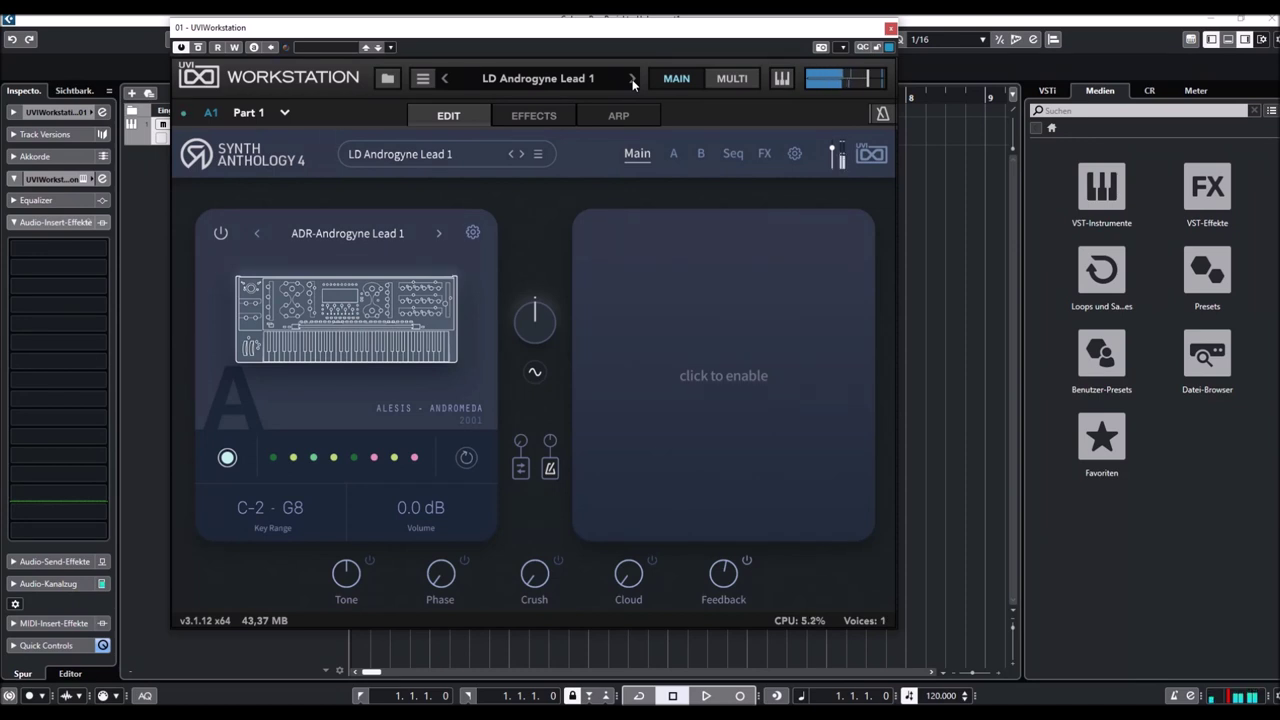
Step: Audition LD Androgyne Lead 2 and 3, followed by LD Hybrid Analog Lead 1 through 3 starting from the preset browser
click(632, 82)
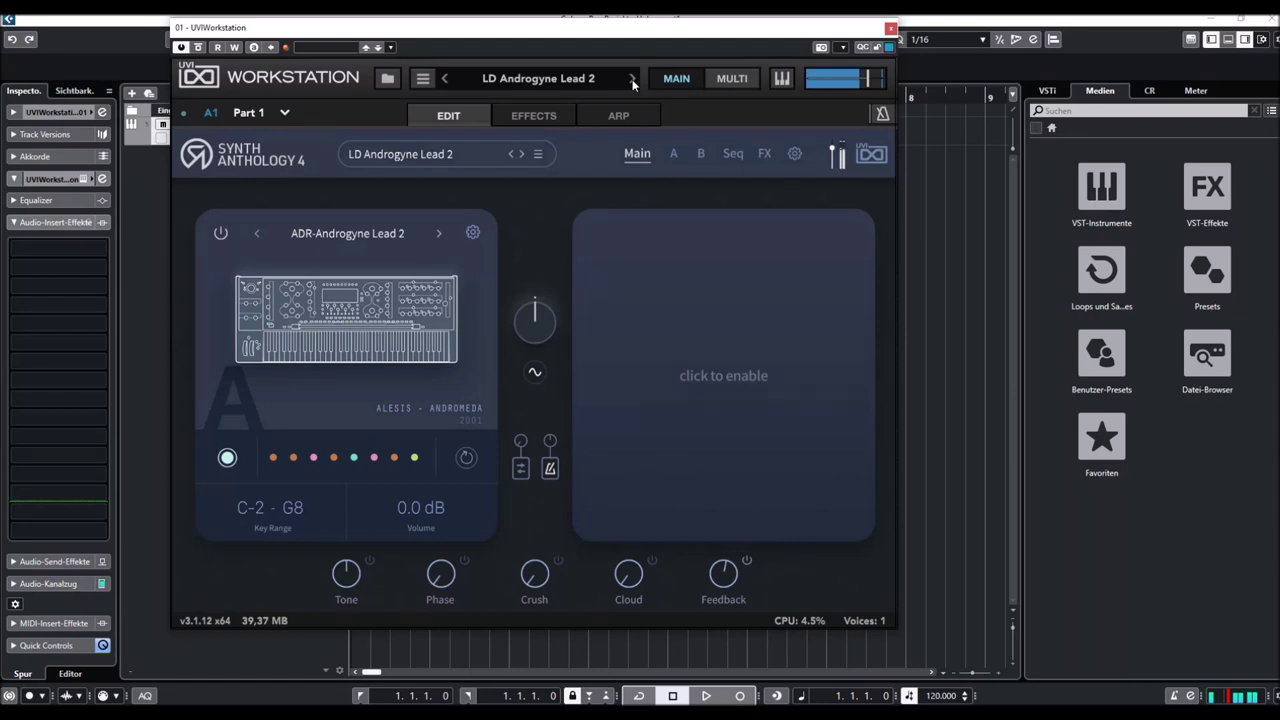
click(632, 79)
click(538, 80)
scroll(733, 270, down, 5)
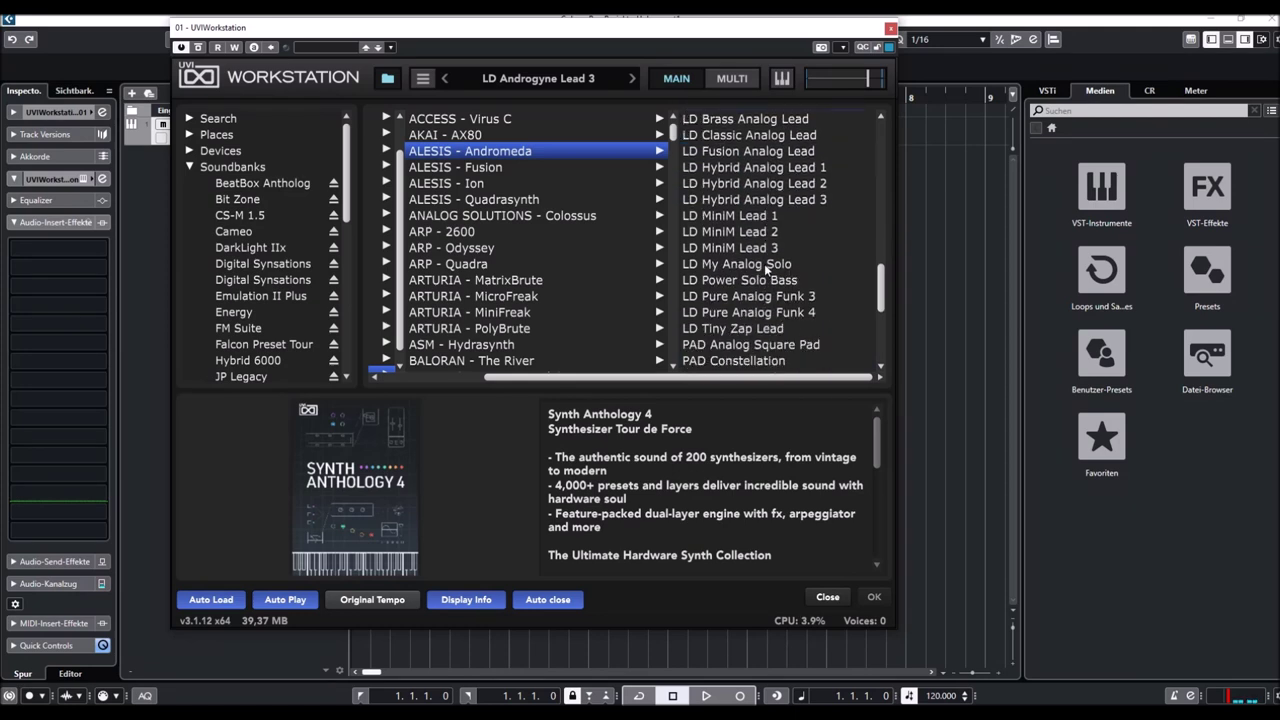
click(717, 169)
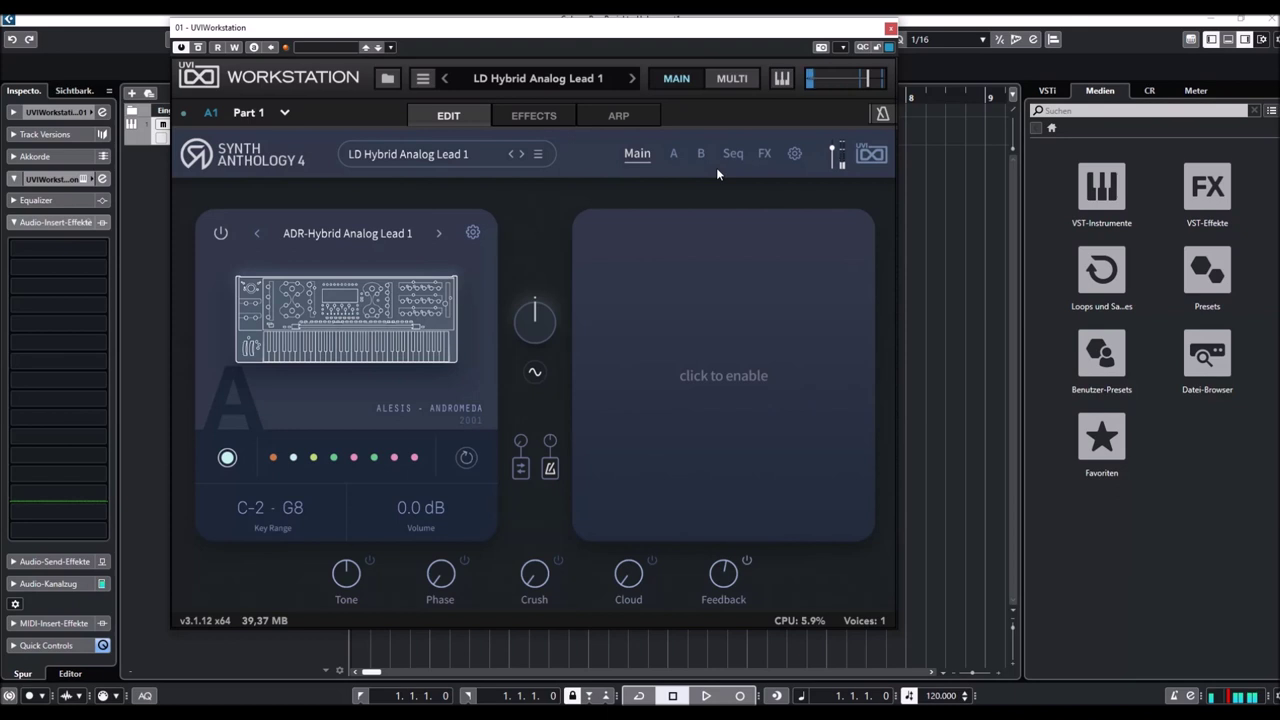
click(631, 79)
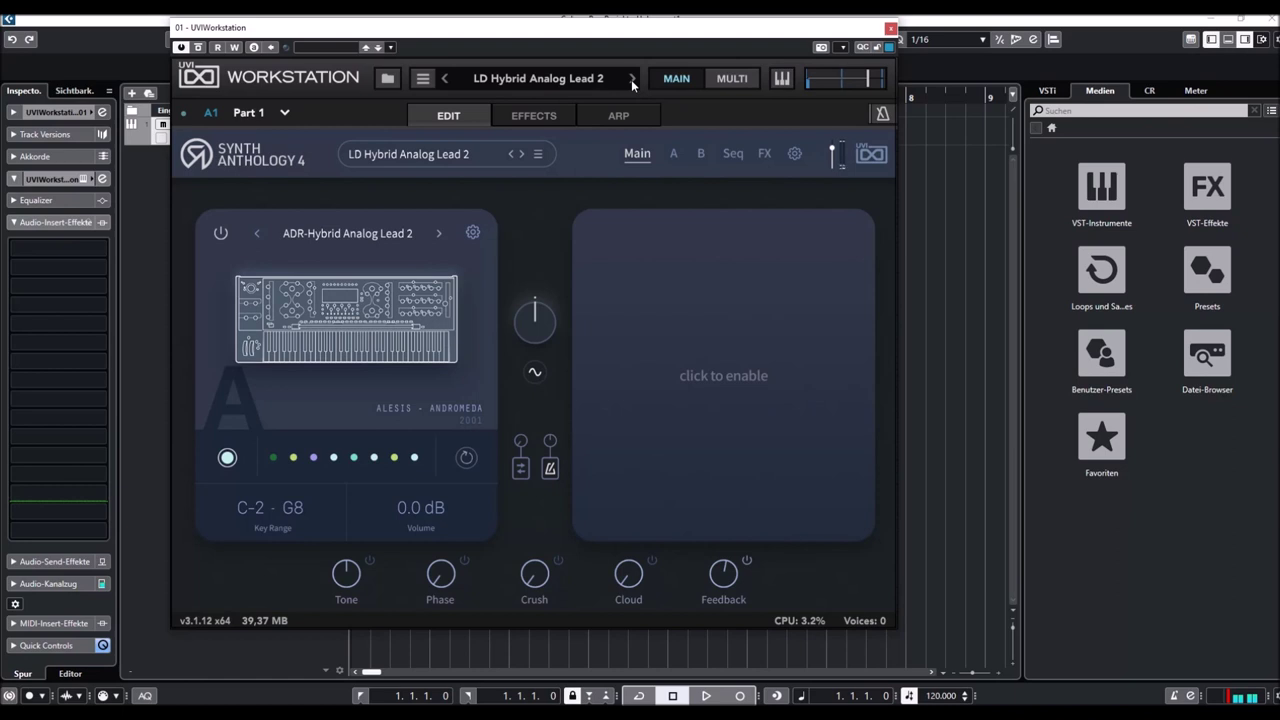
click(631, 79)
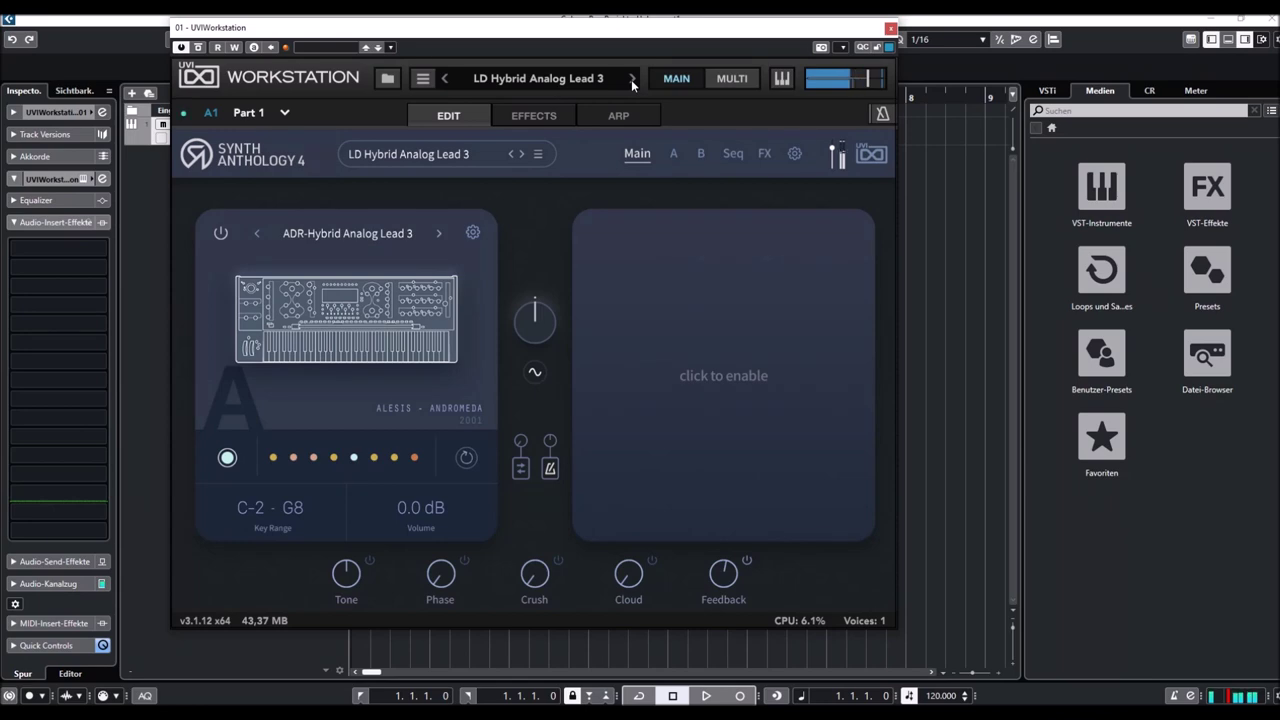
Step: Load PAD Analog Square Pad from the preset browser and audition the following pad presets in order through PAD Sitar Pad
click(563, 83)
scroll(740, 262, down, 6)
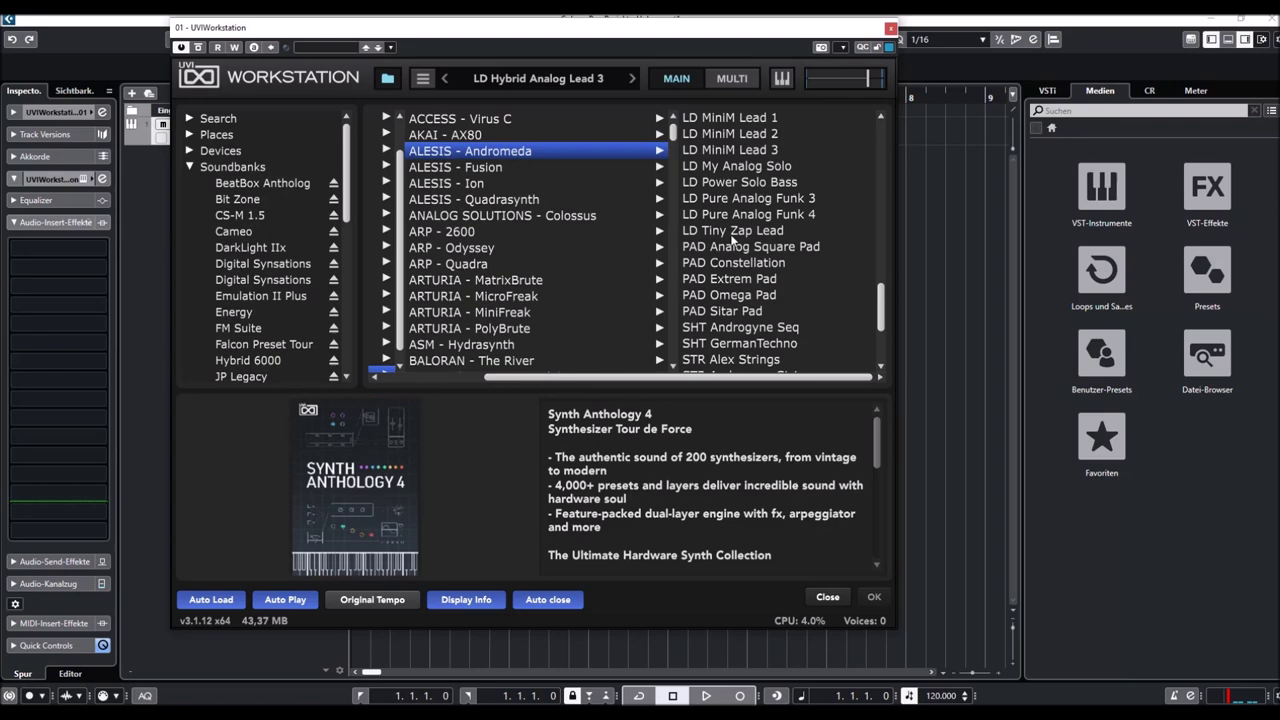
click(728, 252)
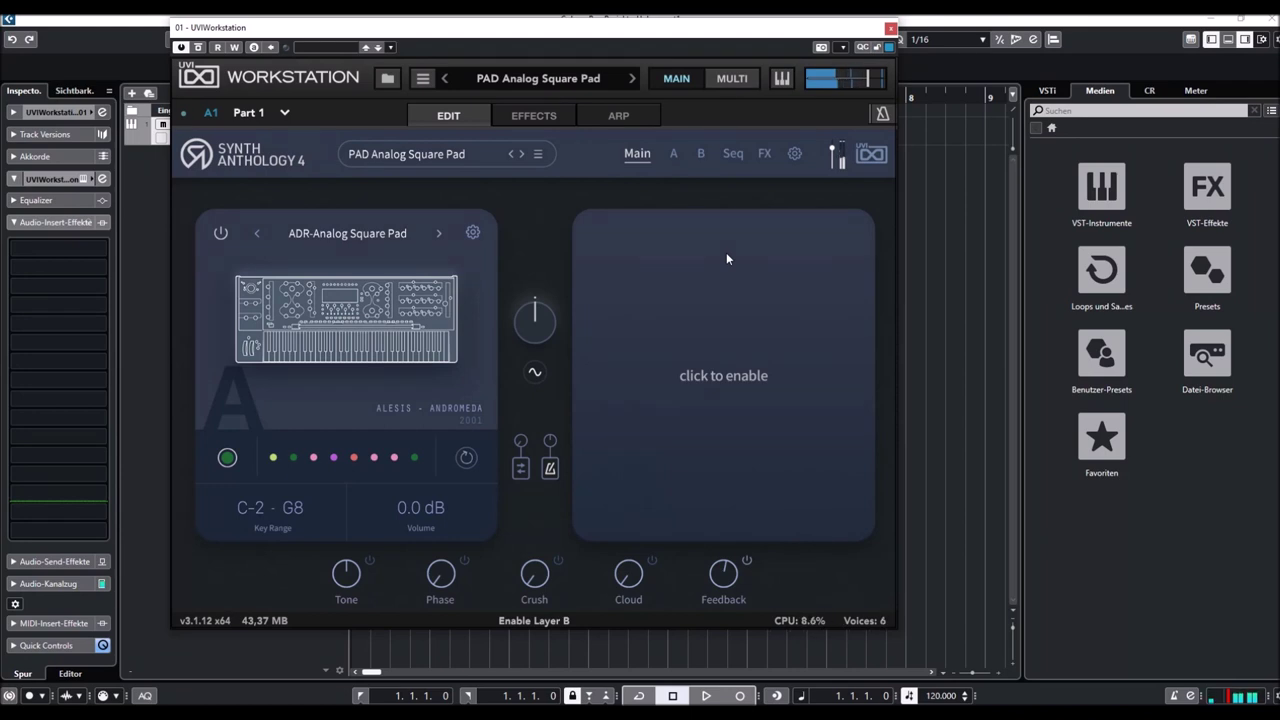
click(632, 79)
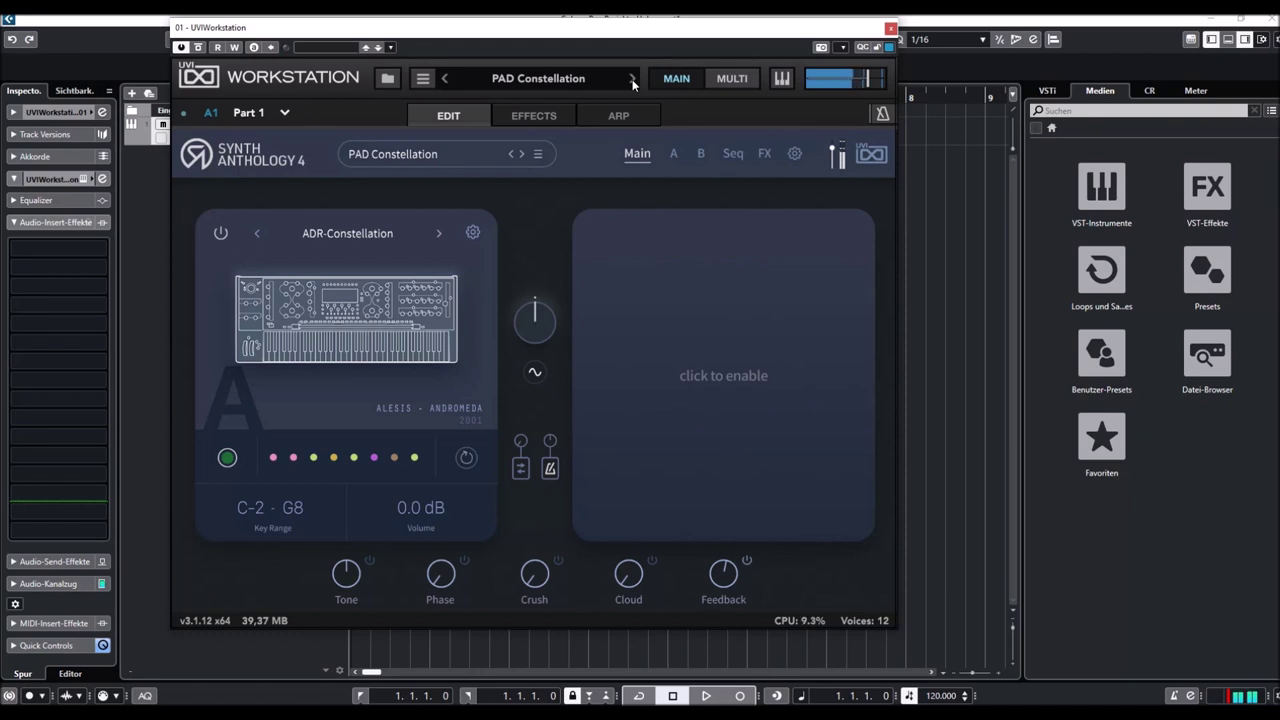
click(632, 80)
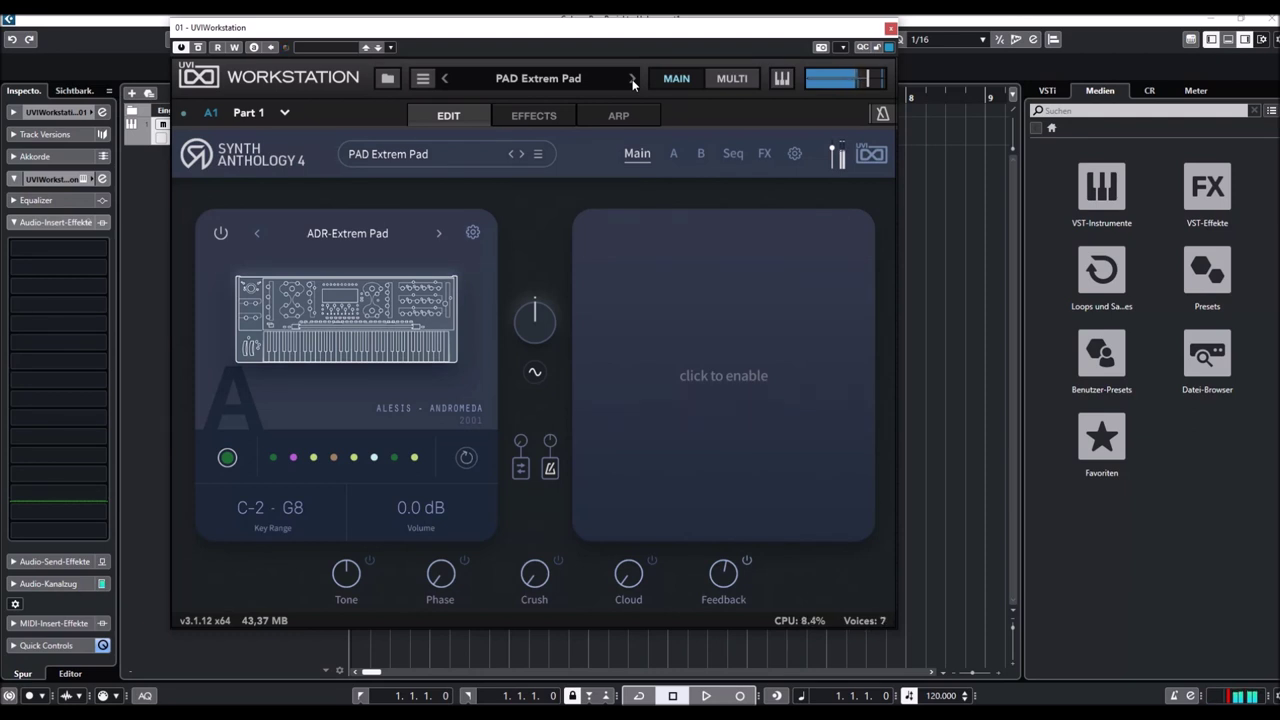
click(521, 155)
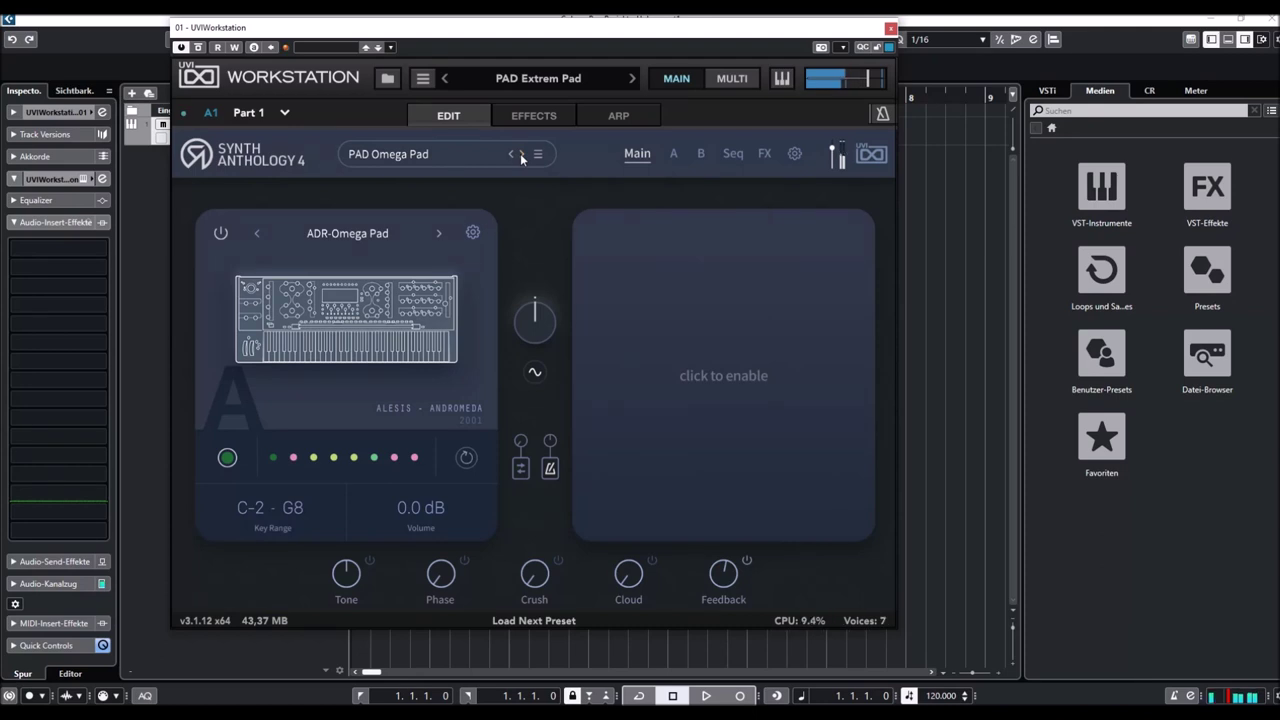
click(520, 153)
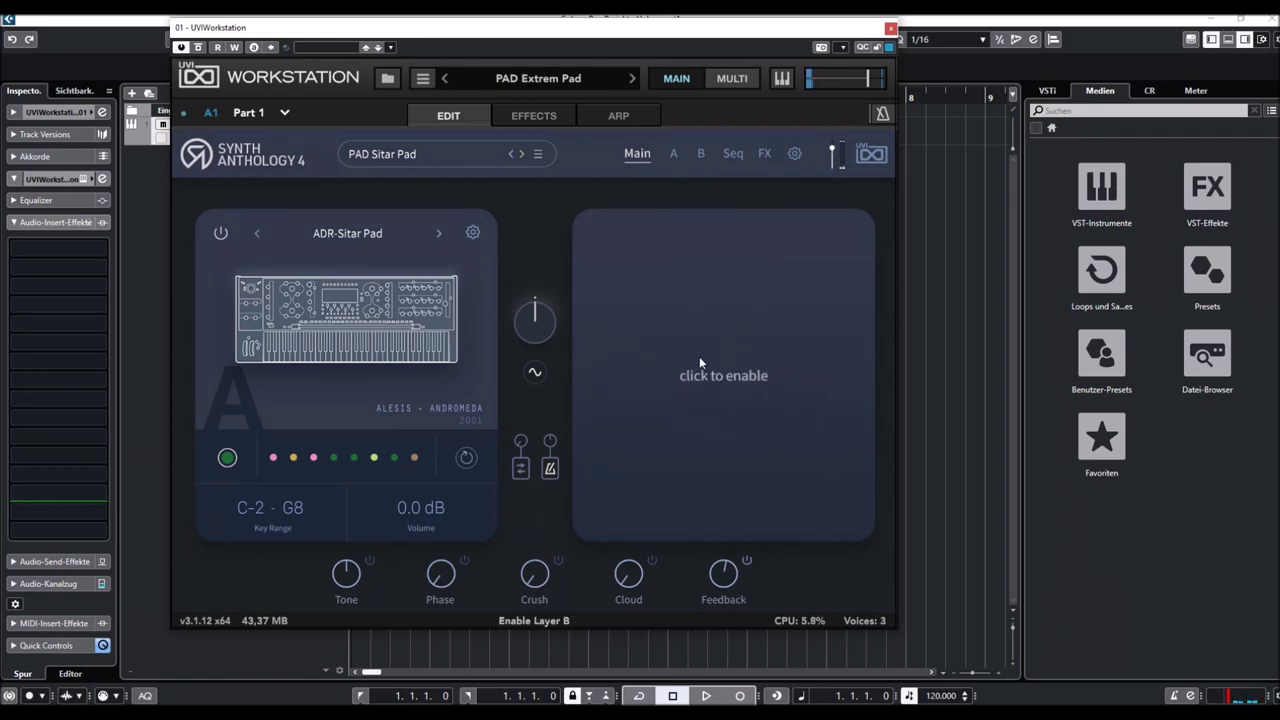
Step: Load SHT Androgyne Seq from the preset browser and audition it, followed by SHT GermanTechno
click(552, 82)
scroll(700, 302, down, 4)
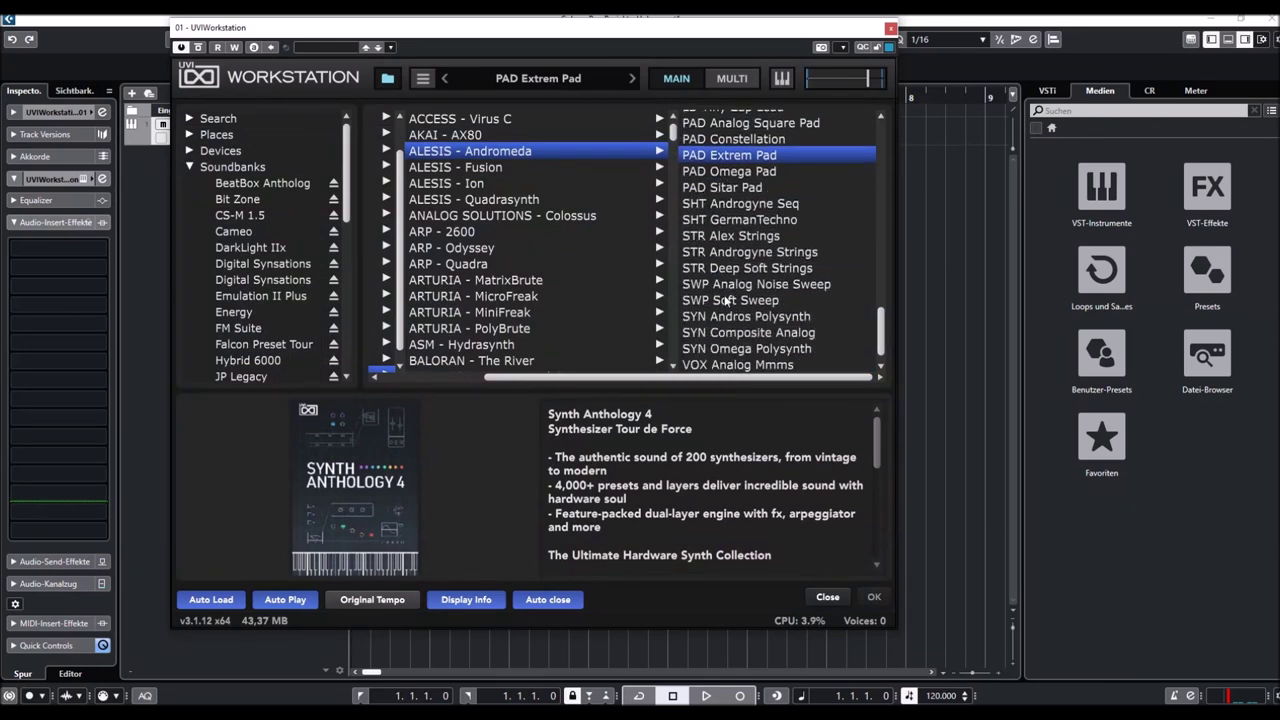
click(736, 204)
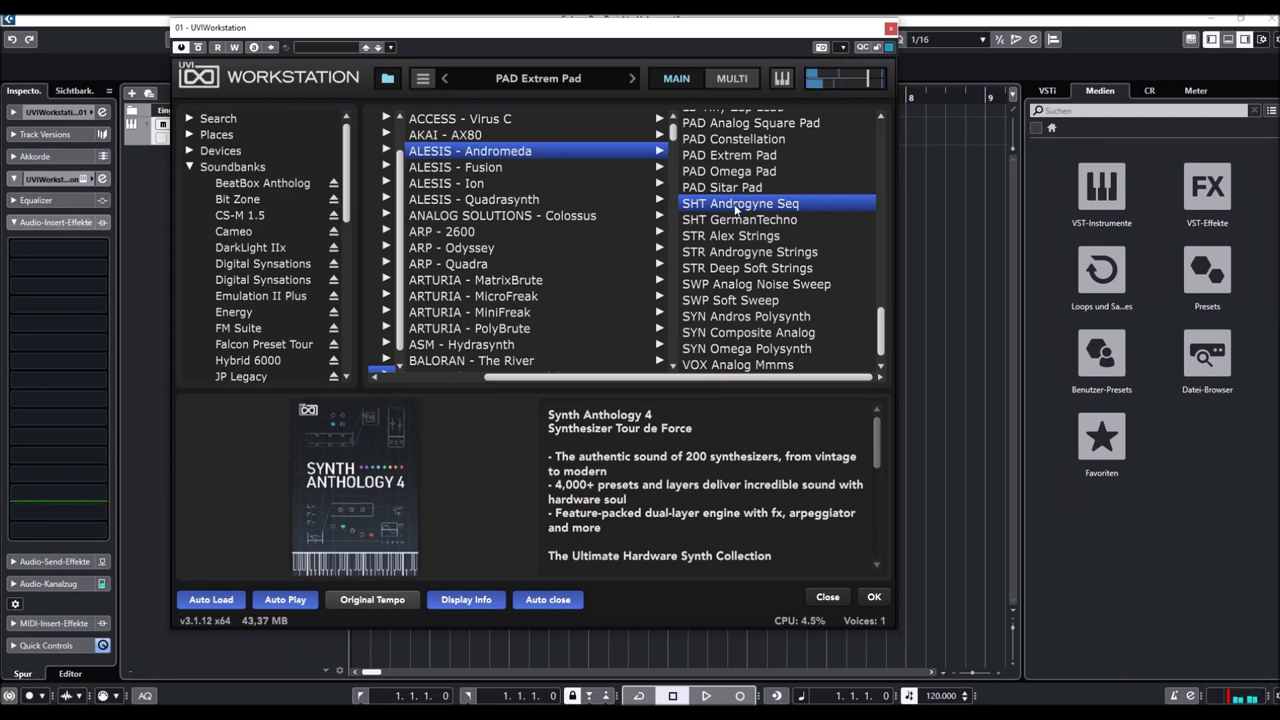
double_click(736, 207)
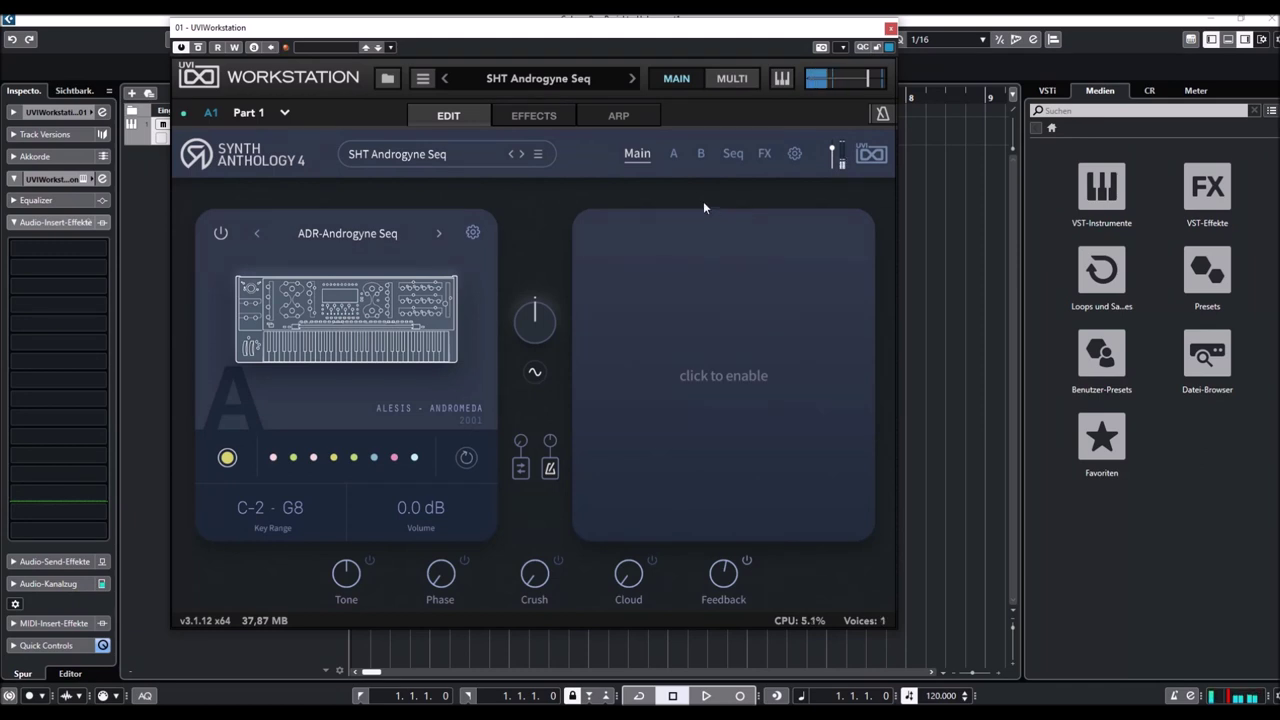
click(632, 78)
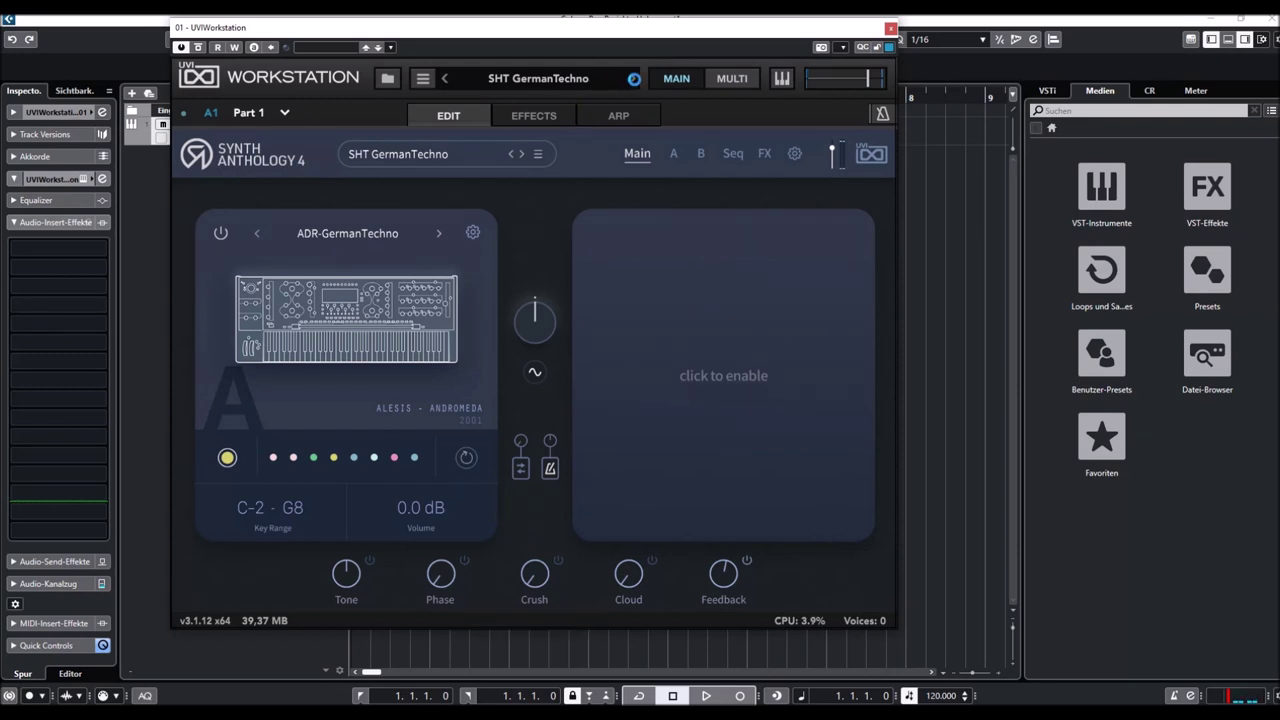
Step: Audition STR Alex Strings, STR Androgyne Strings, STR Deep Soft Strings and SWP Analog Noise Sweep in order
click(633, 78)
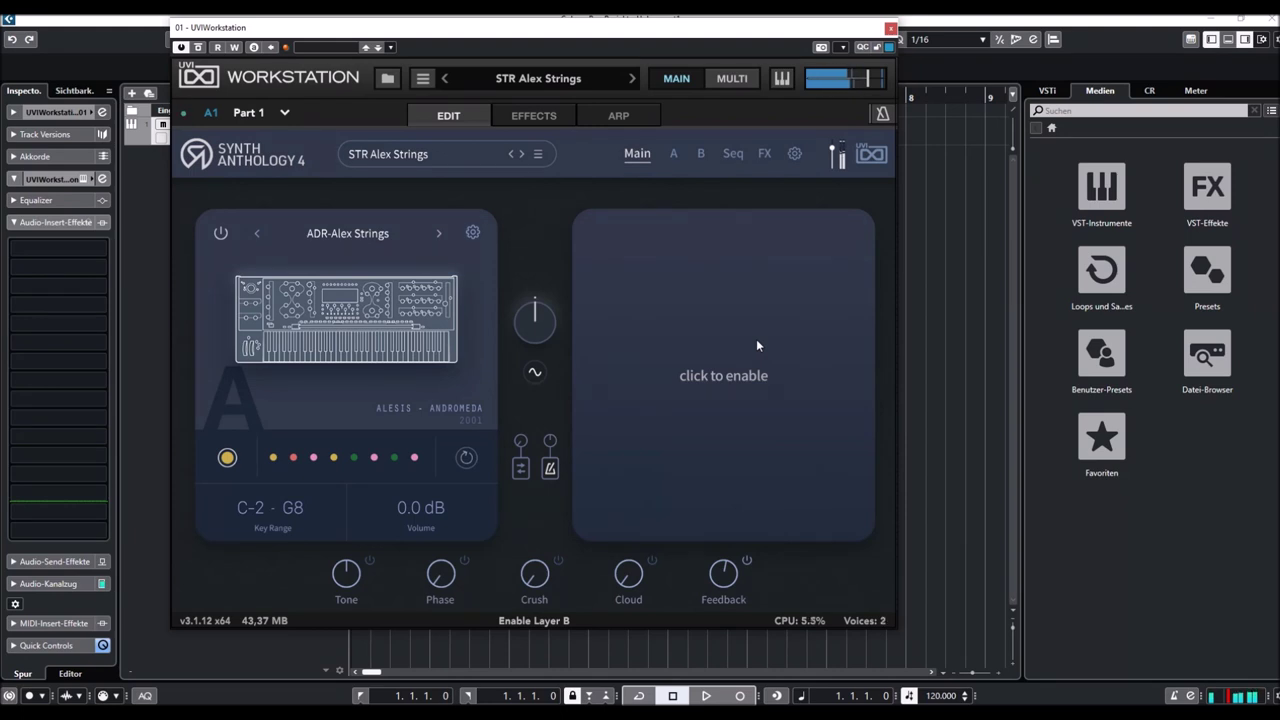
click(633, 79)
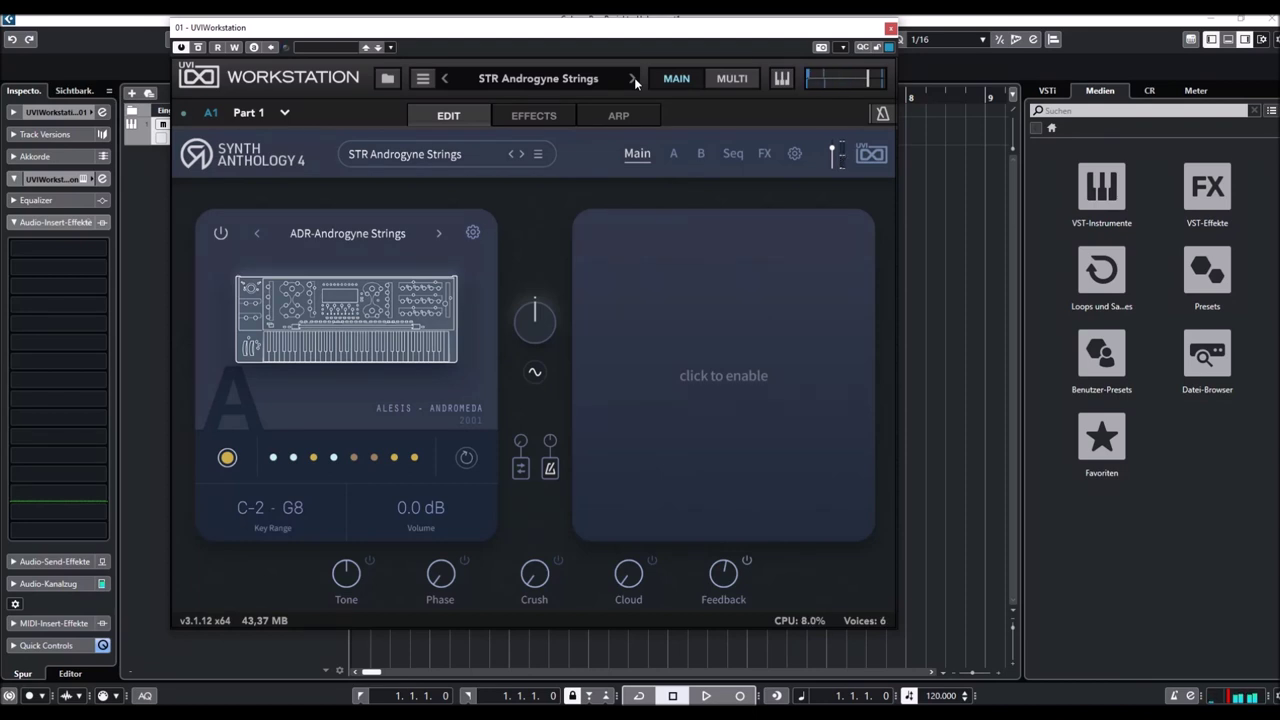
click(633, 79)
click(632, 79)
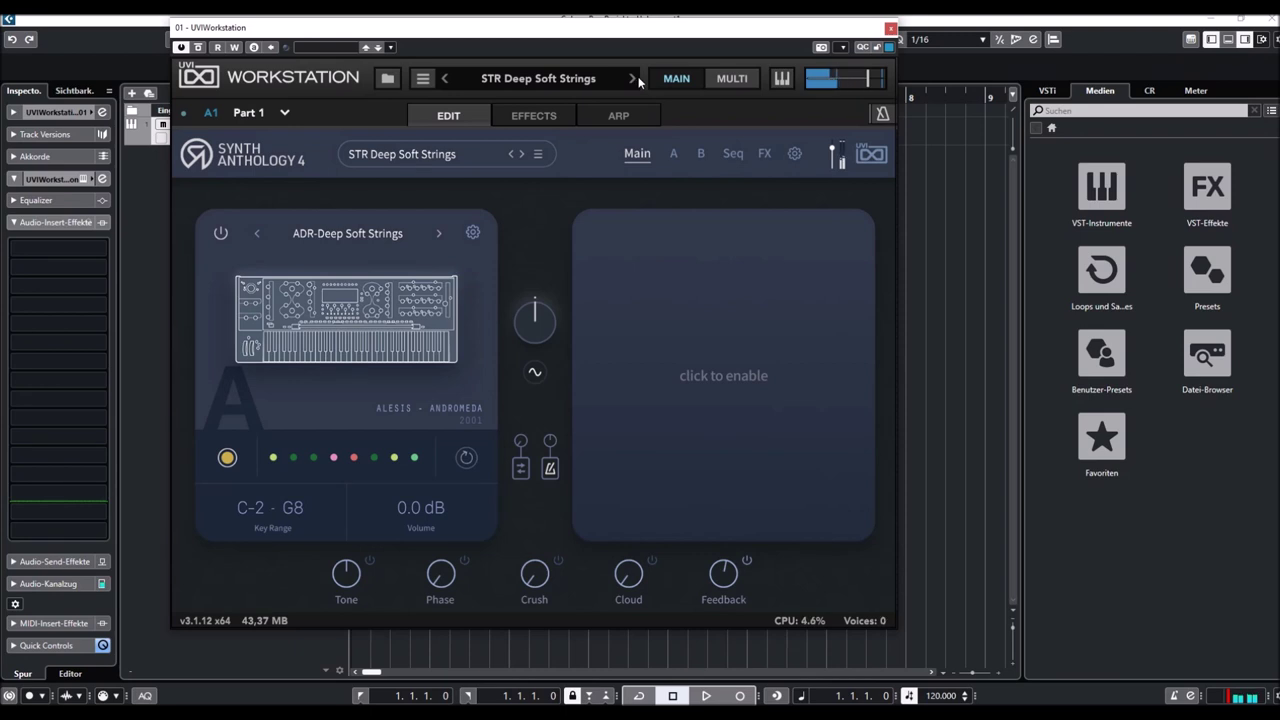
click(632, 80)
click(632, 80)
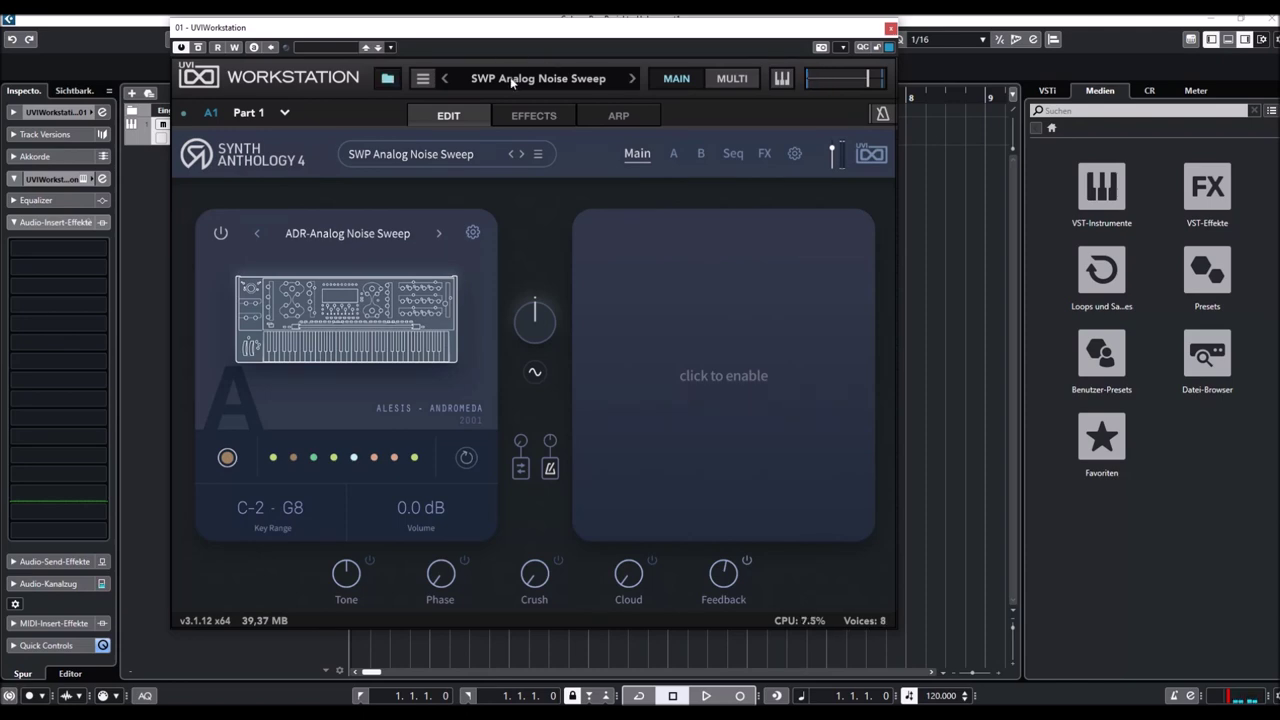
Step: Load SYN Andros Polysynth from the preset browser and audition the following synth presets, SYN Composite Analog and SYN Omega Polysynth
click(387, 78)
scroll(728, 304, down, 2)
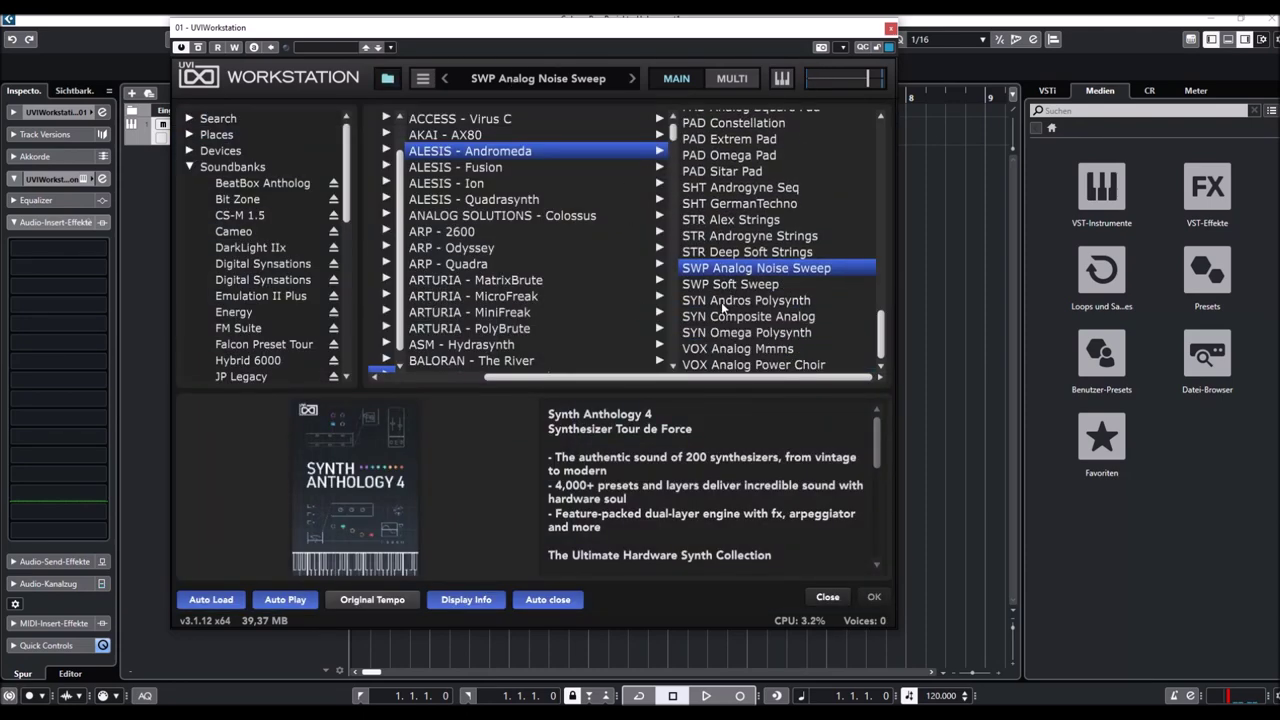
click(722, 302)
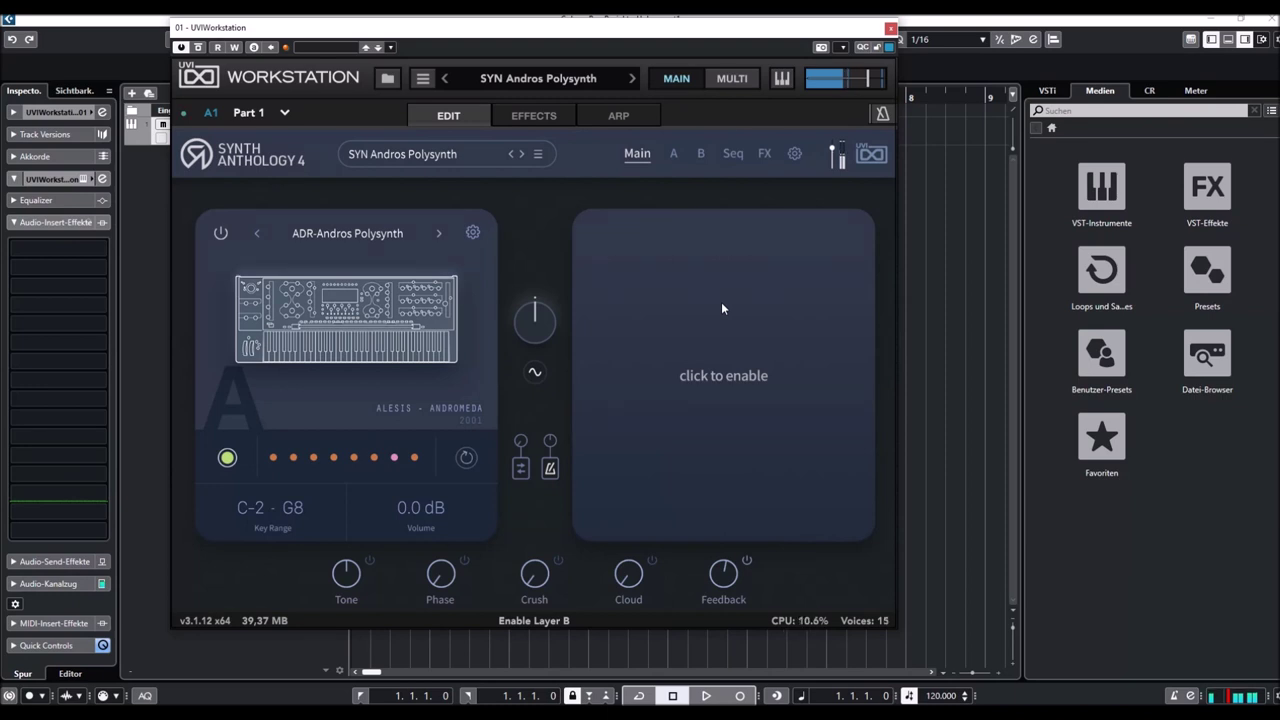
click(631, 79)
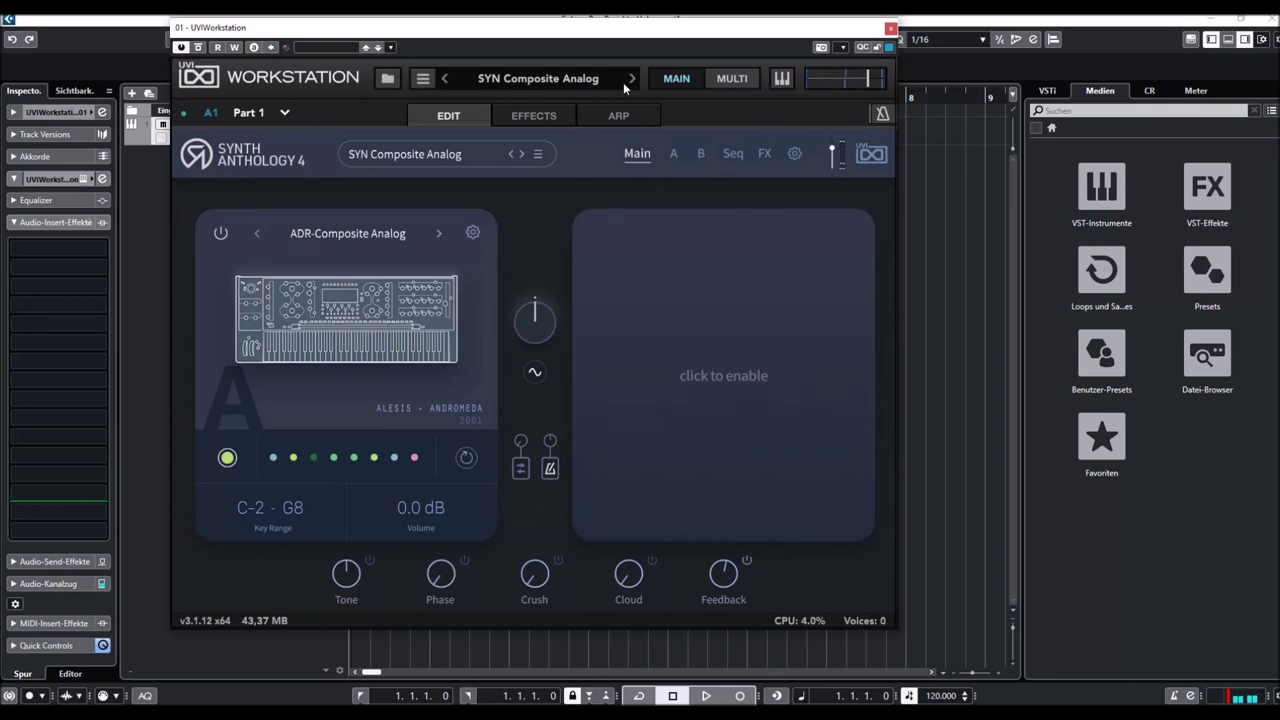
click(632, 79)
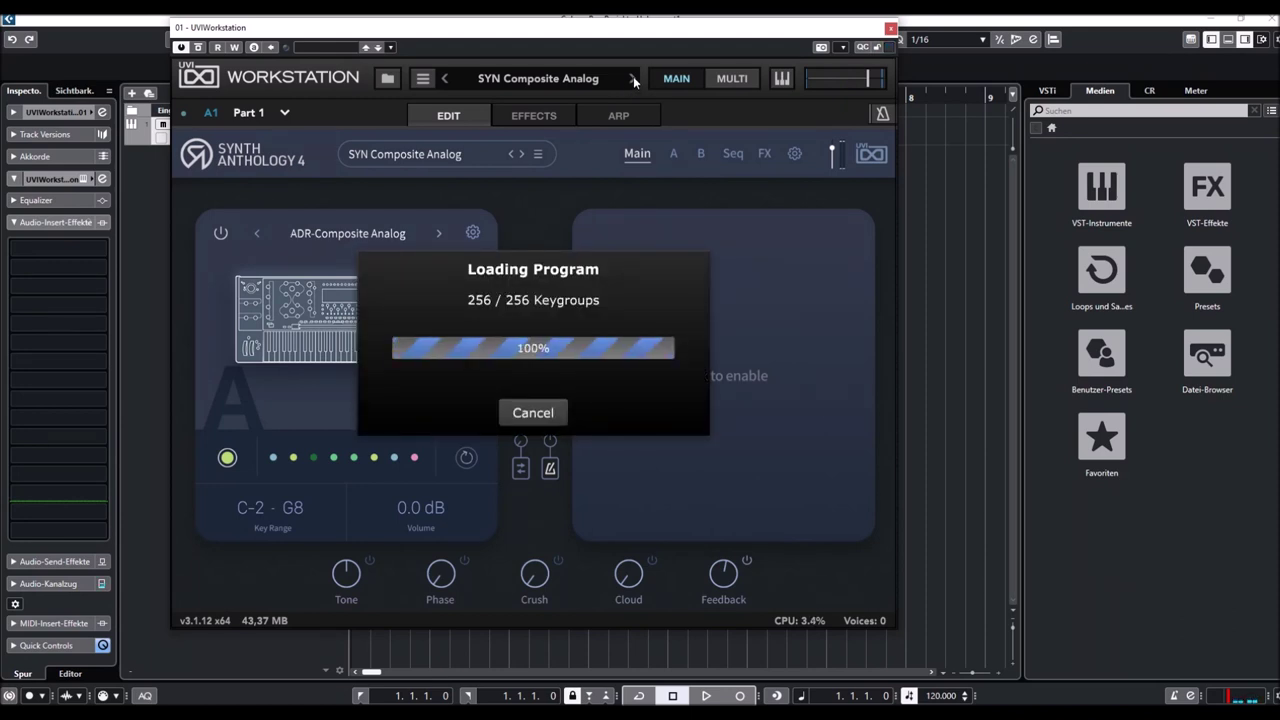
click(632, 79)
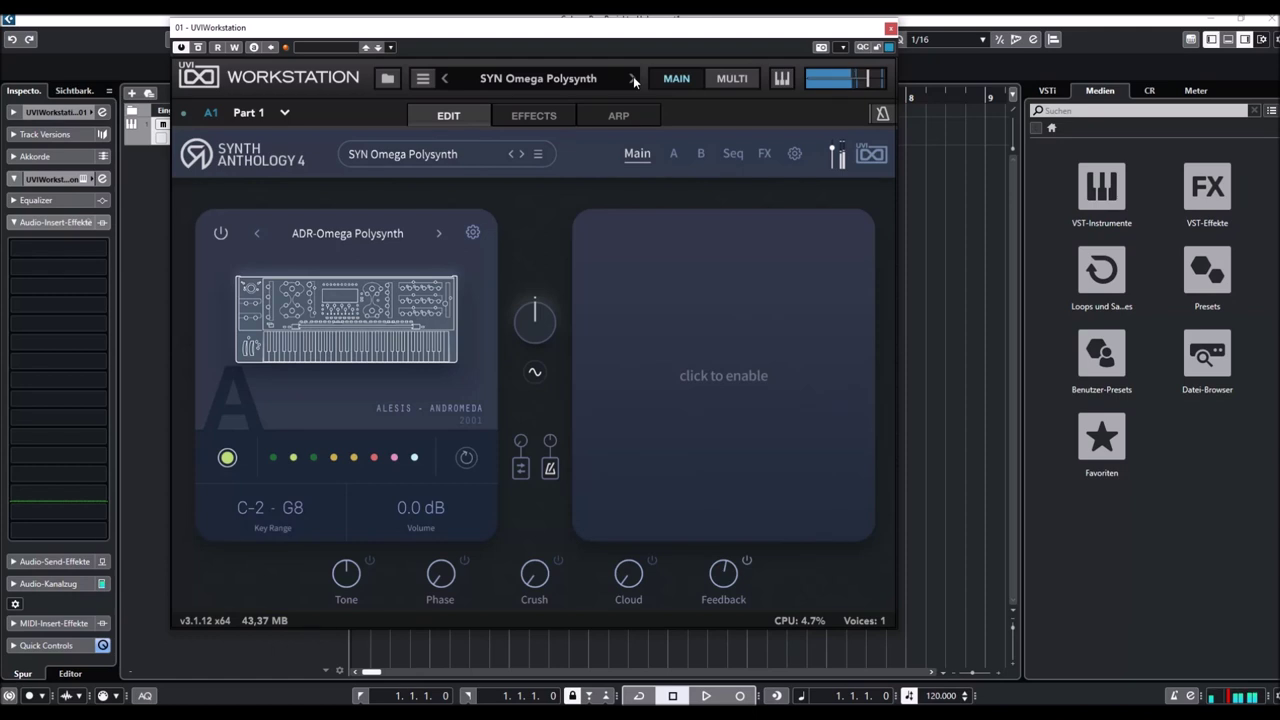